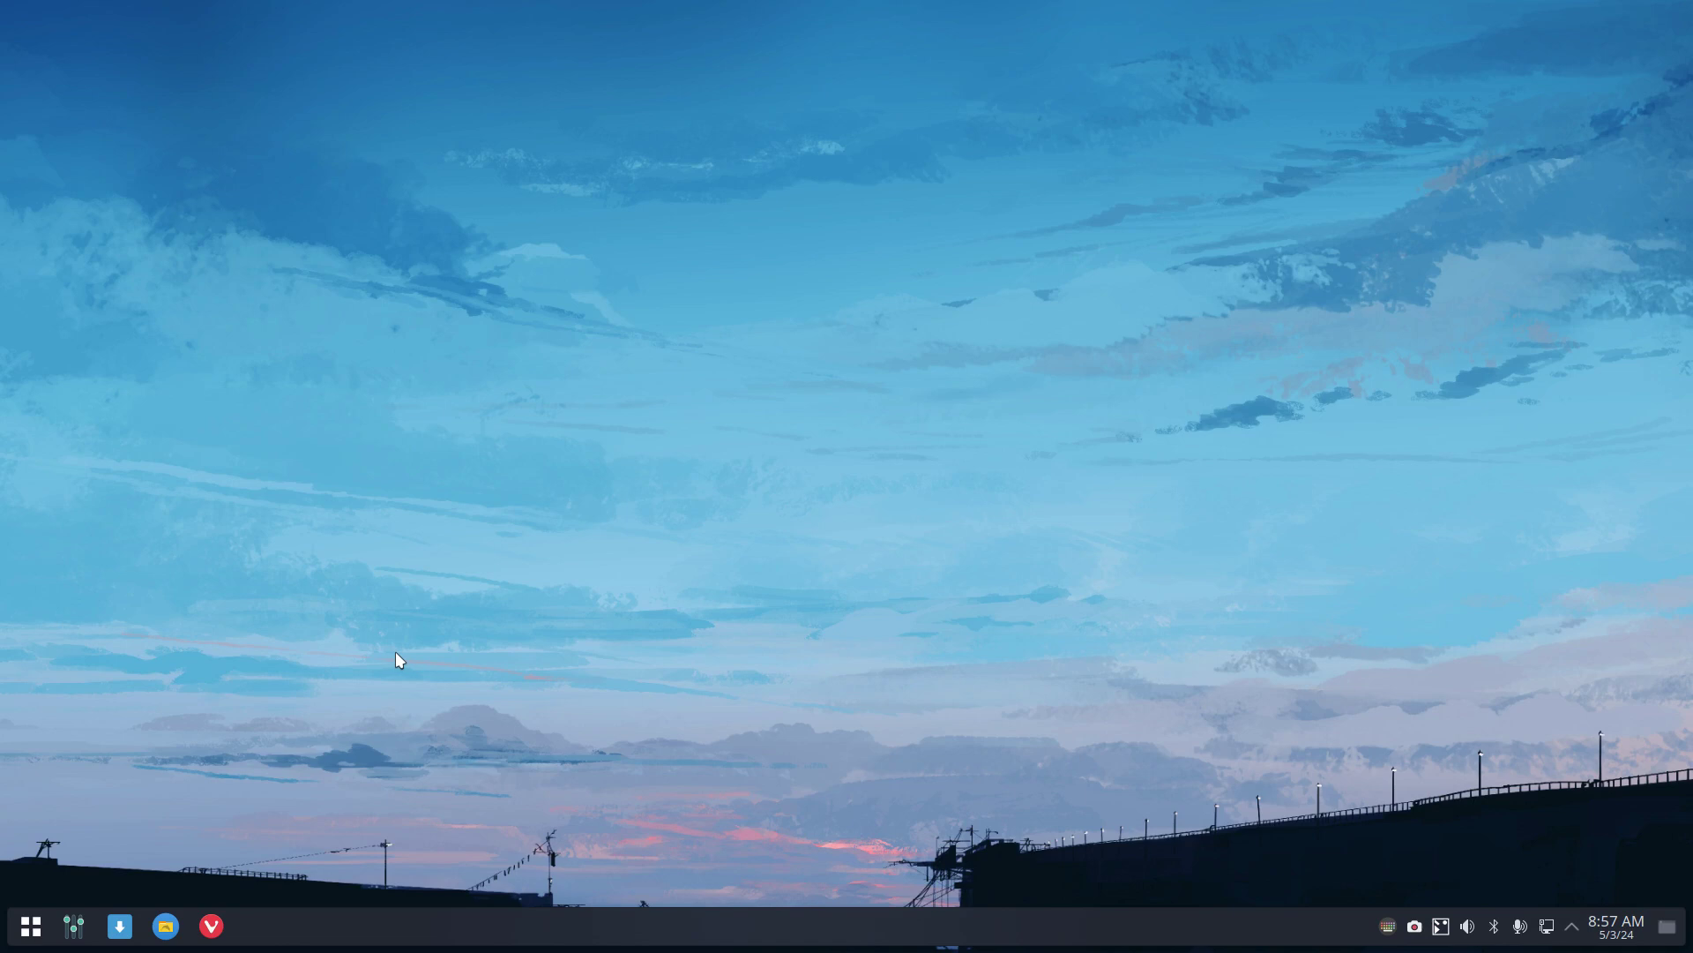
Step: Launch VLC media player
key(super)
text(vl)
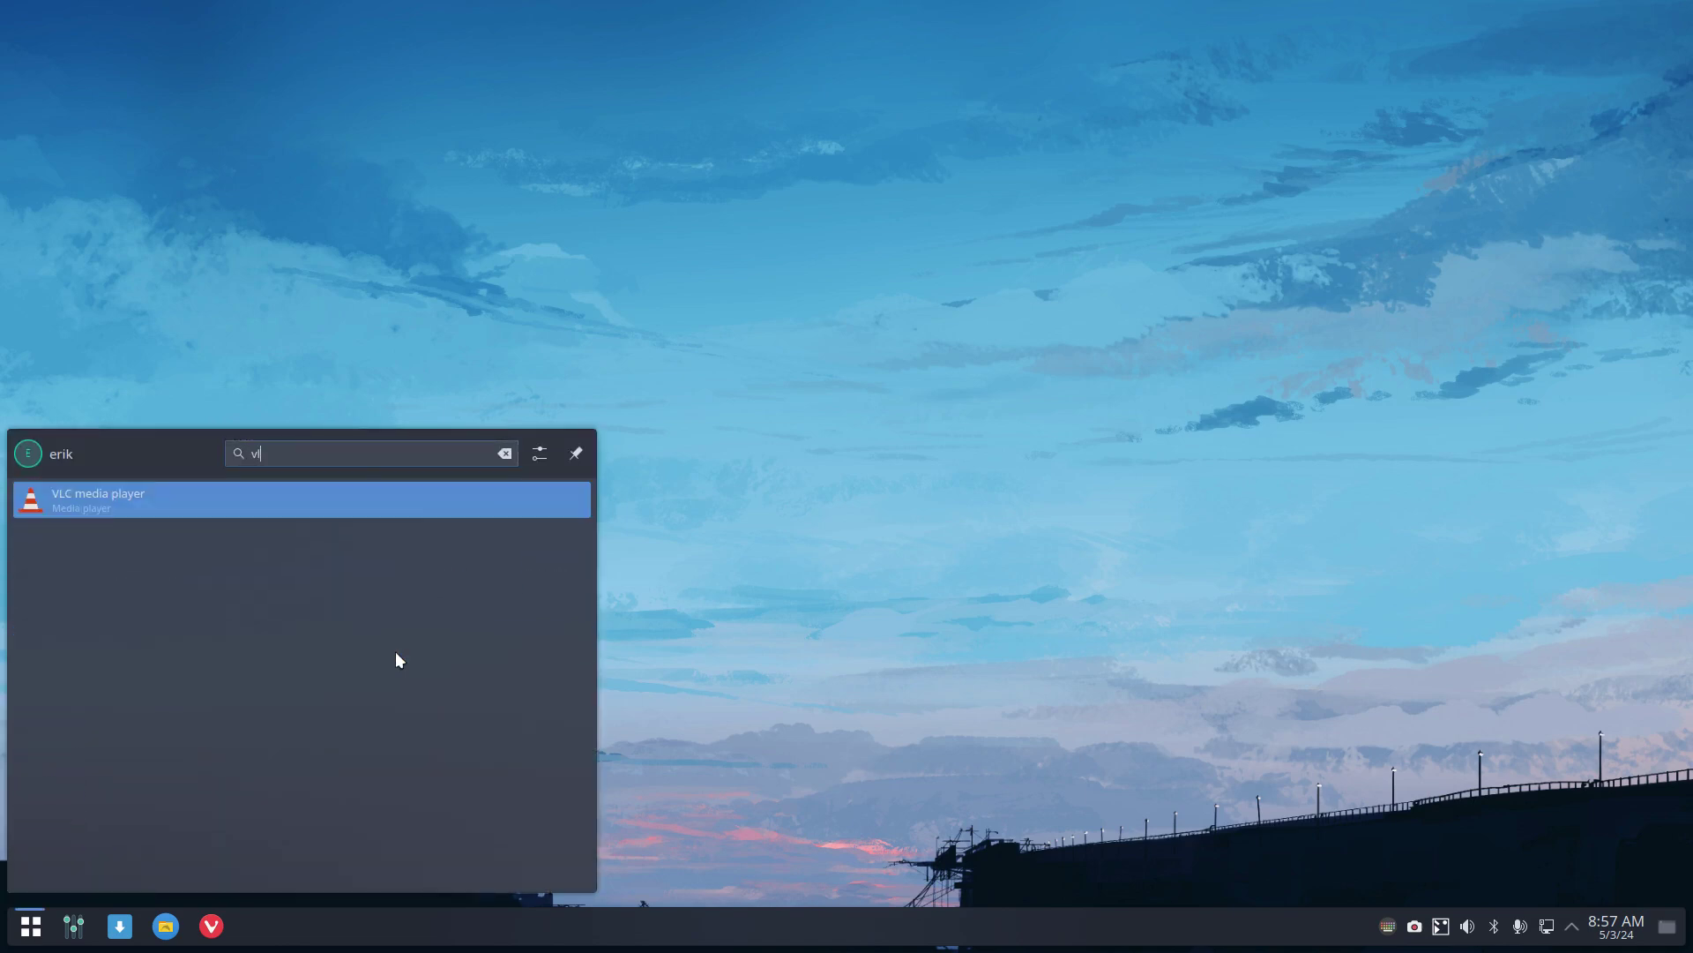
key(Return)
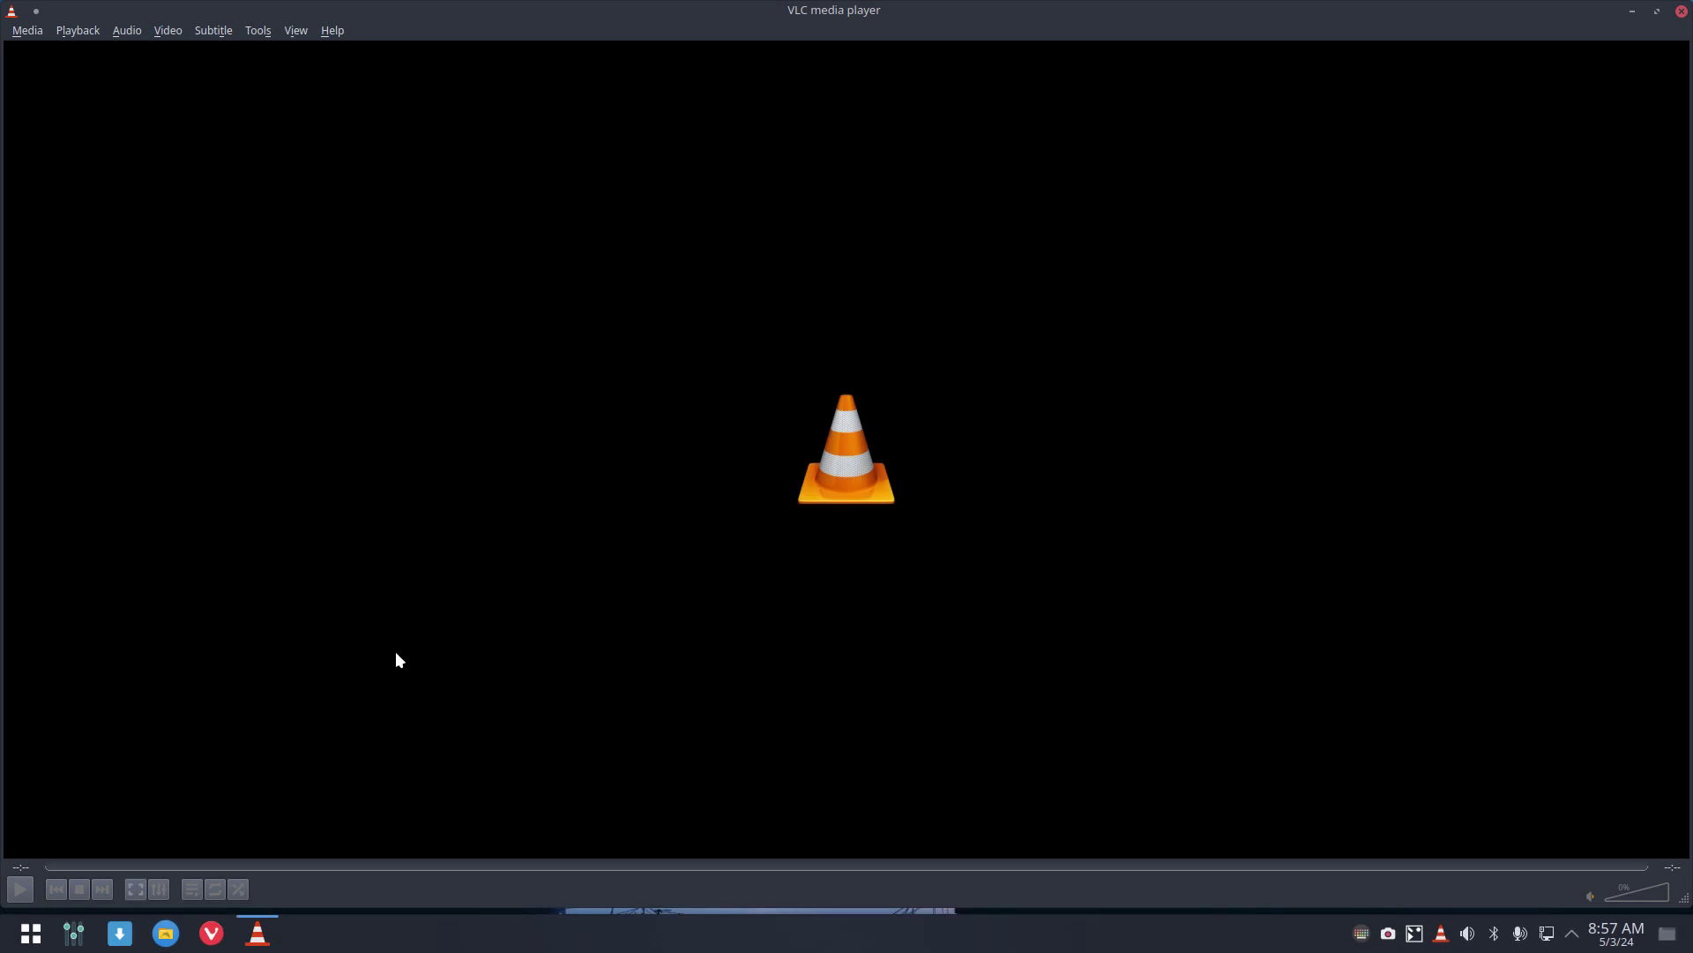
Step: Shrink the VLC window and place it in the upper middle of the desktop
drag(889, 12, 656, 126)
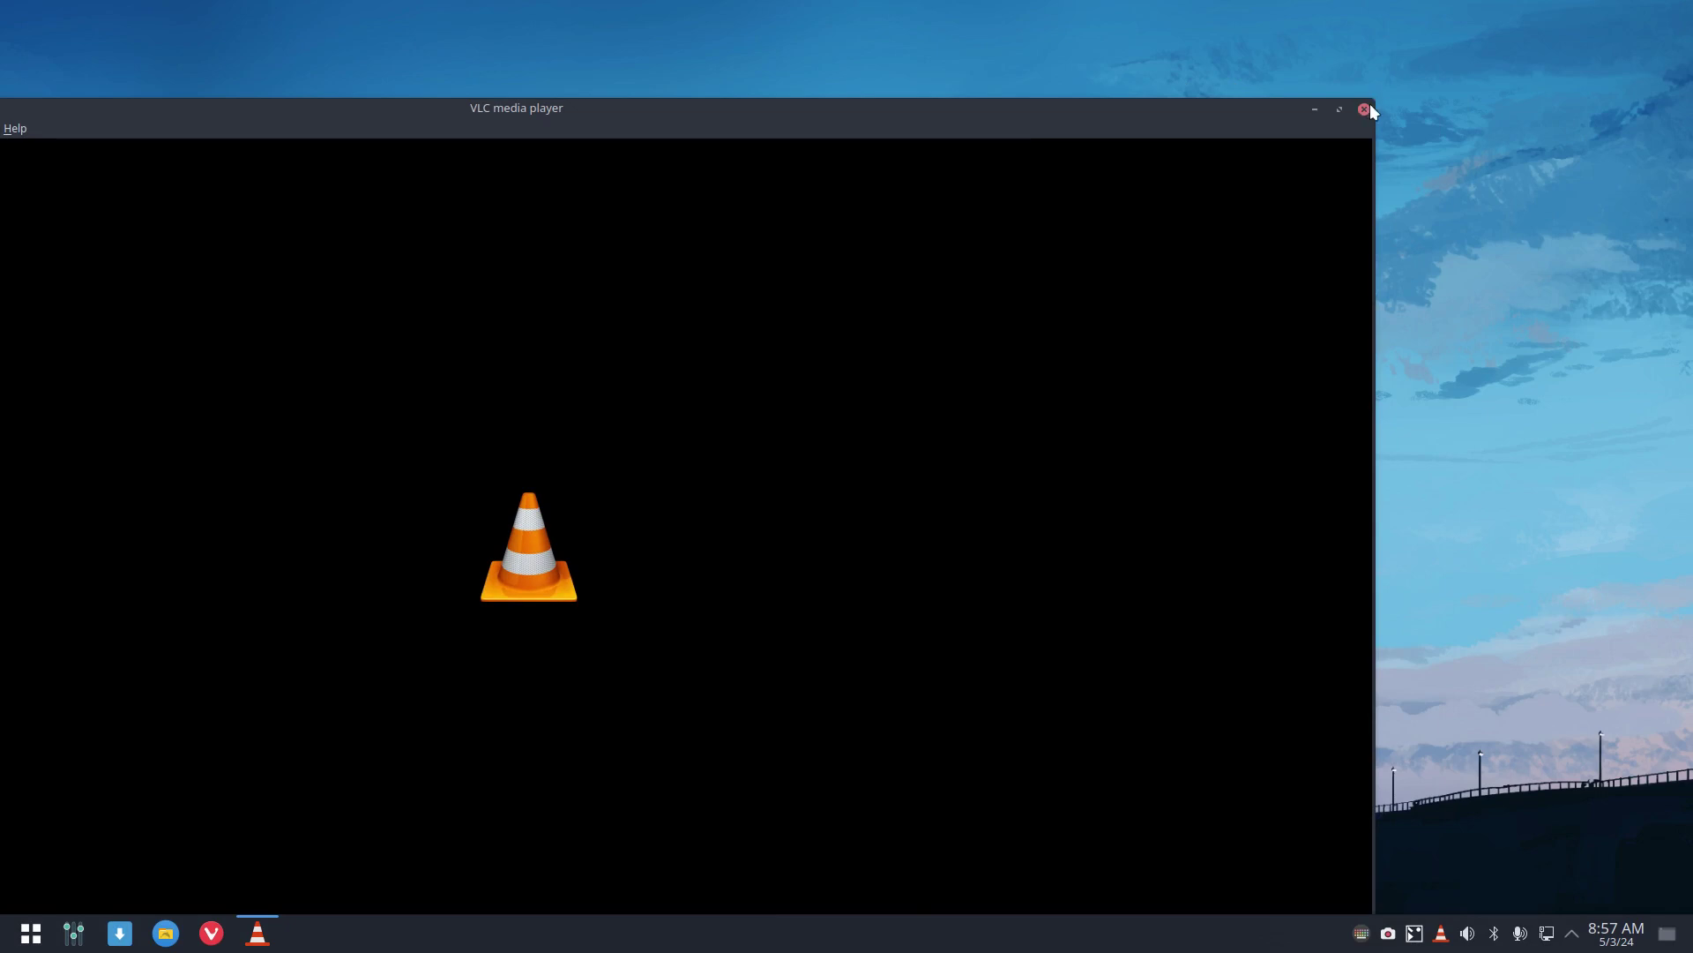
drag(1371, 104, 264, 571)
drag(162, 585, 669, 62)
drag(506, 78, 821, 55)
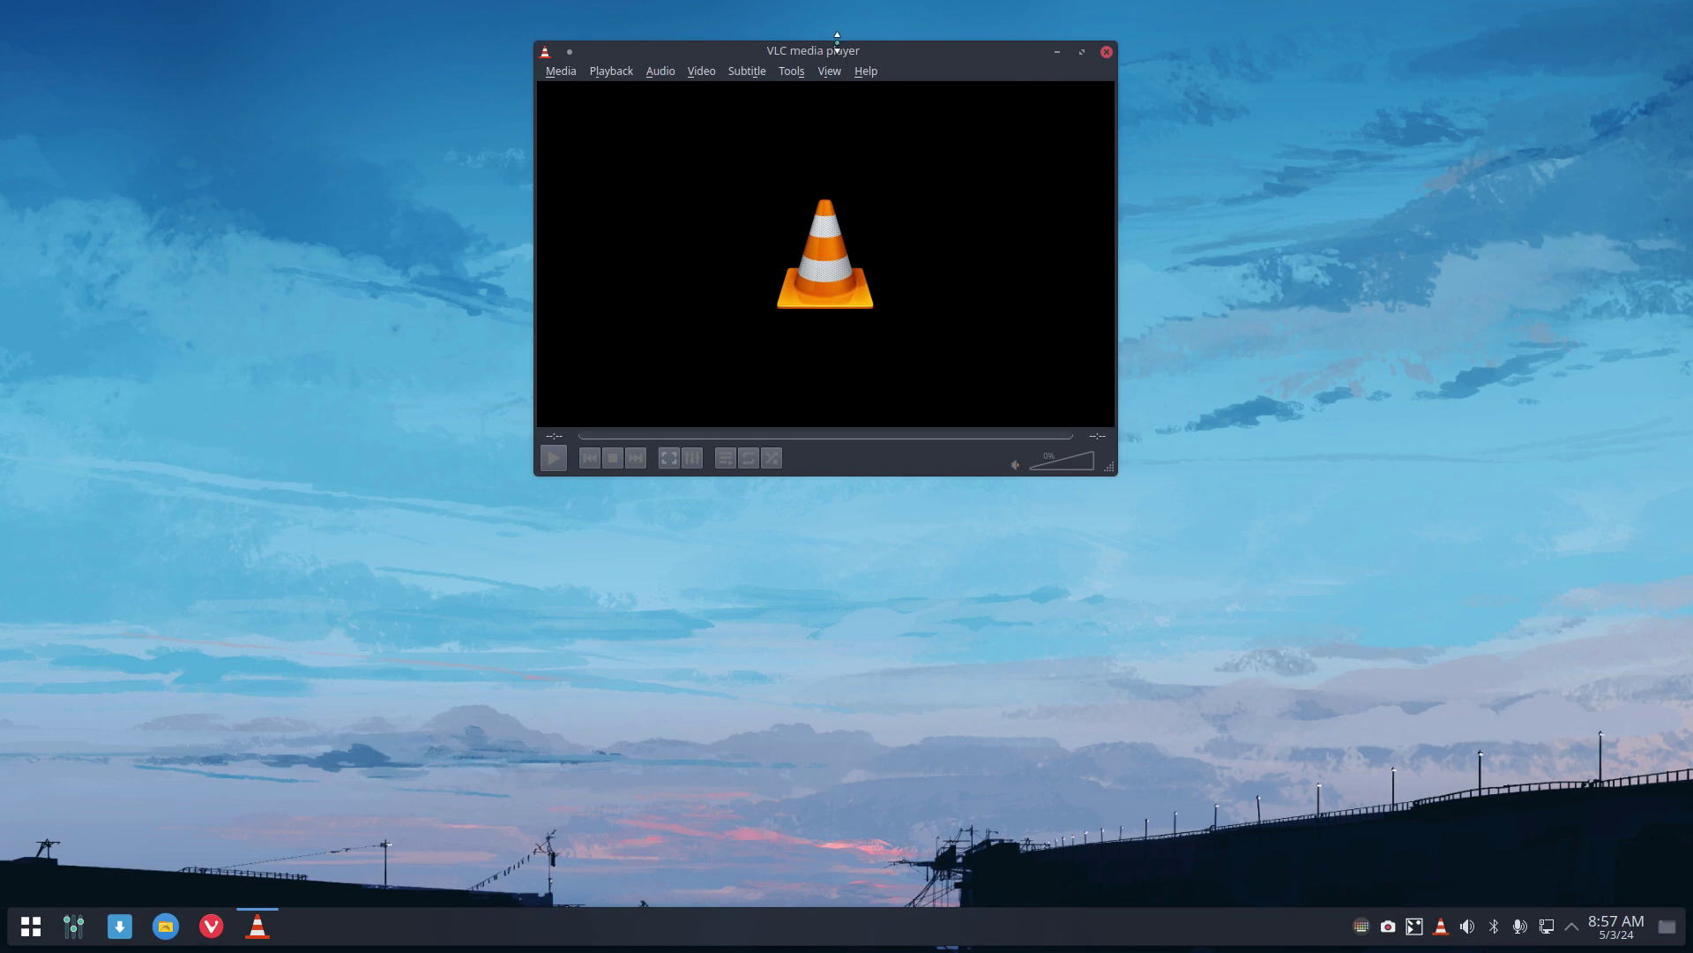
drag(837, 41, 838, 167)
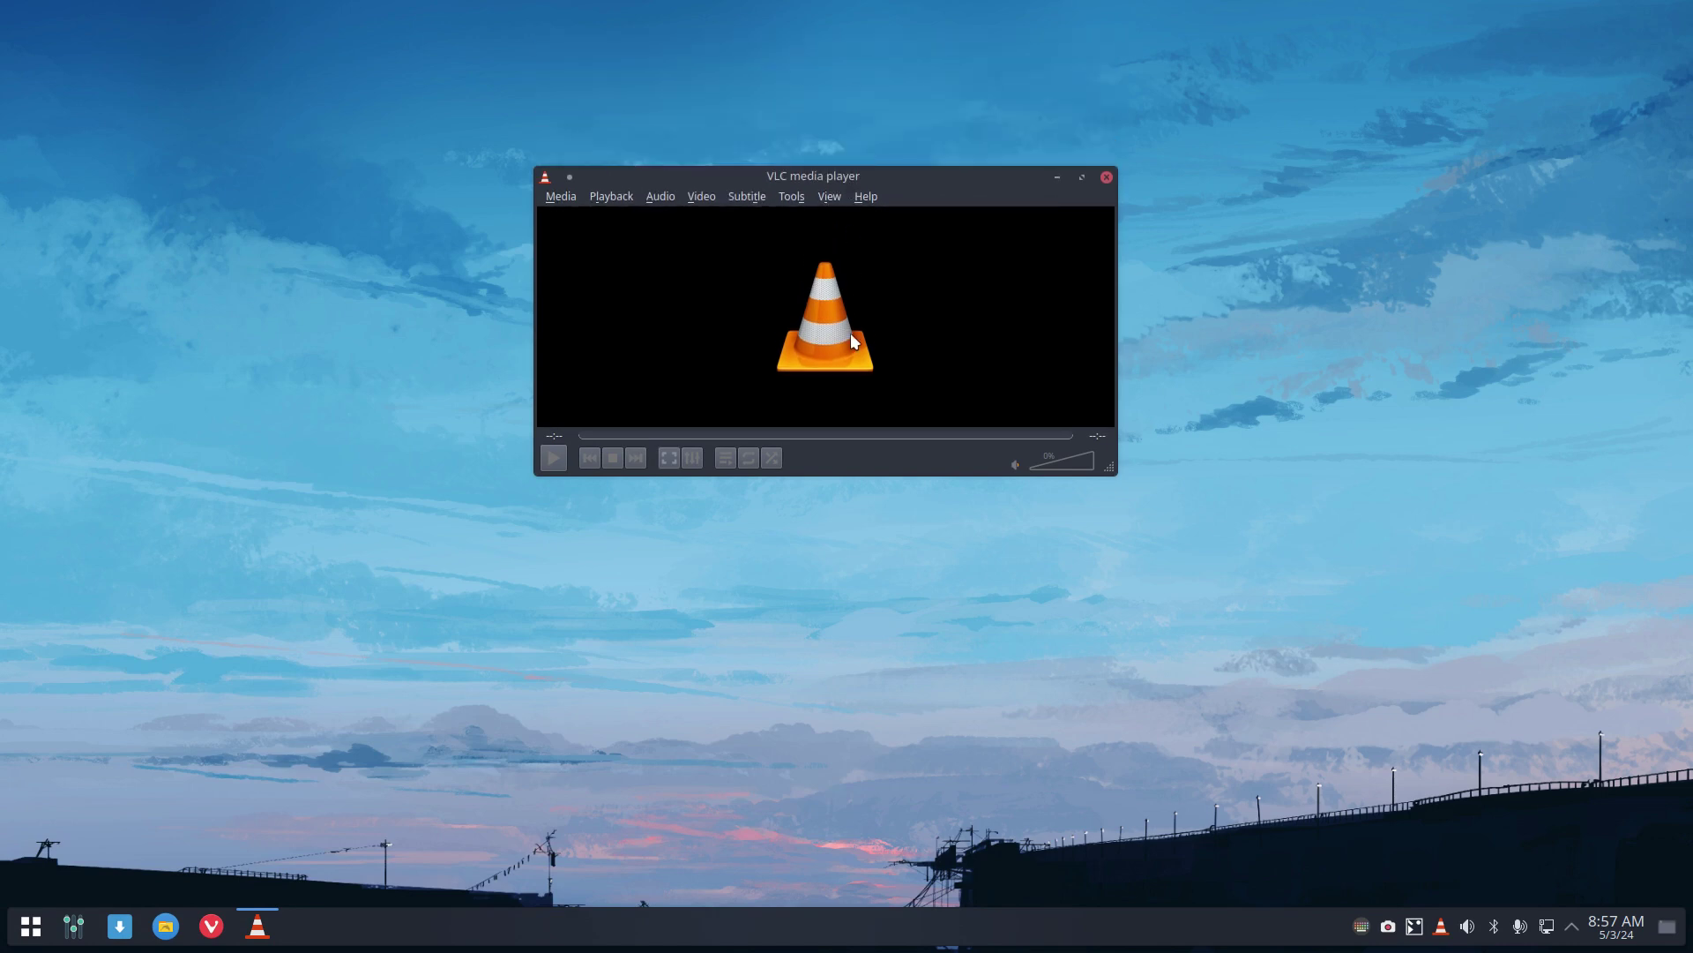
Step: Select the custom skin option in the interface preferences and open the linked VLC skins website in the Vivaldi browser
click(836, 199)
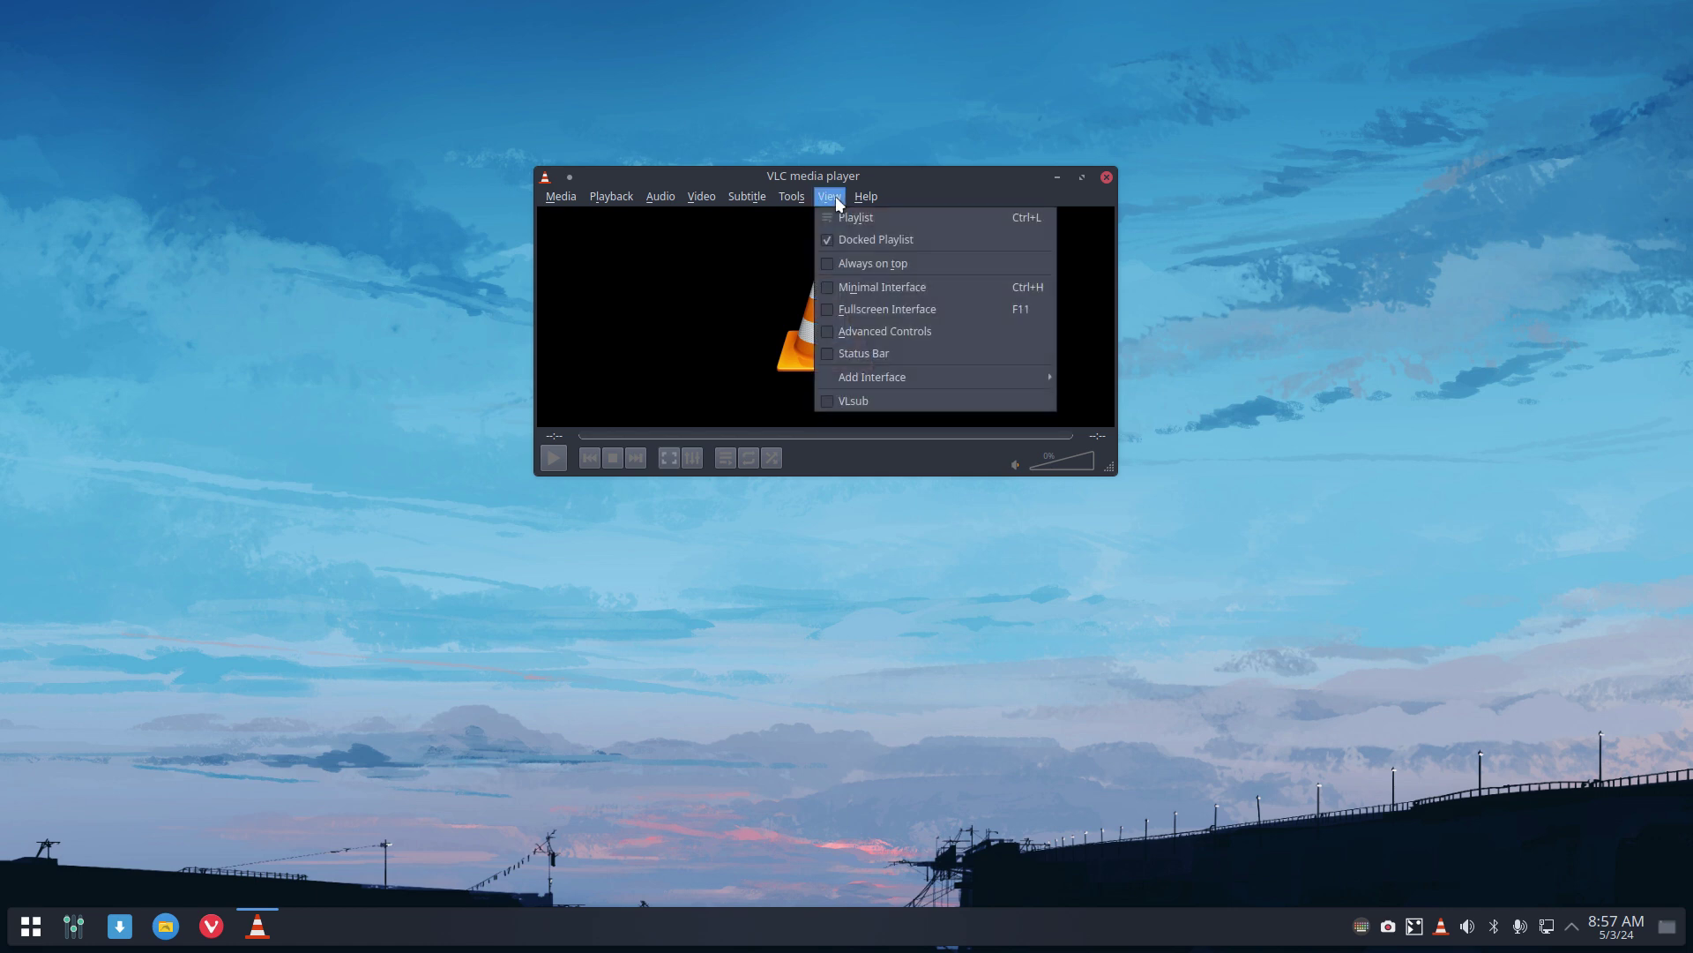
mouse_move(791, 196)
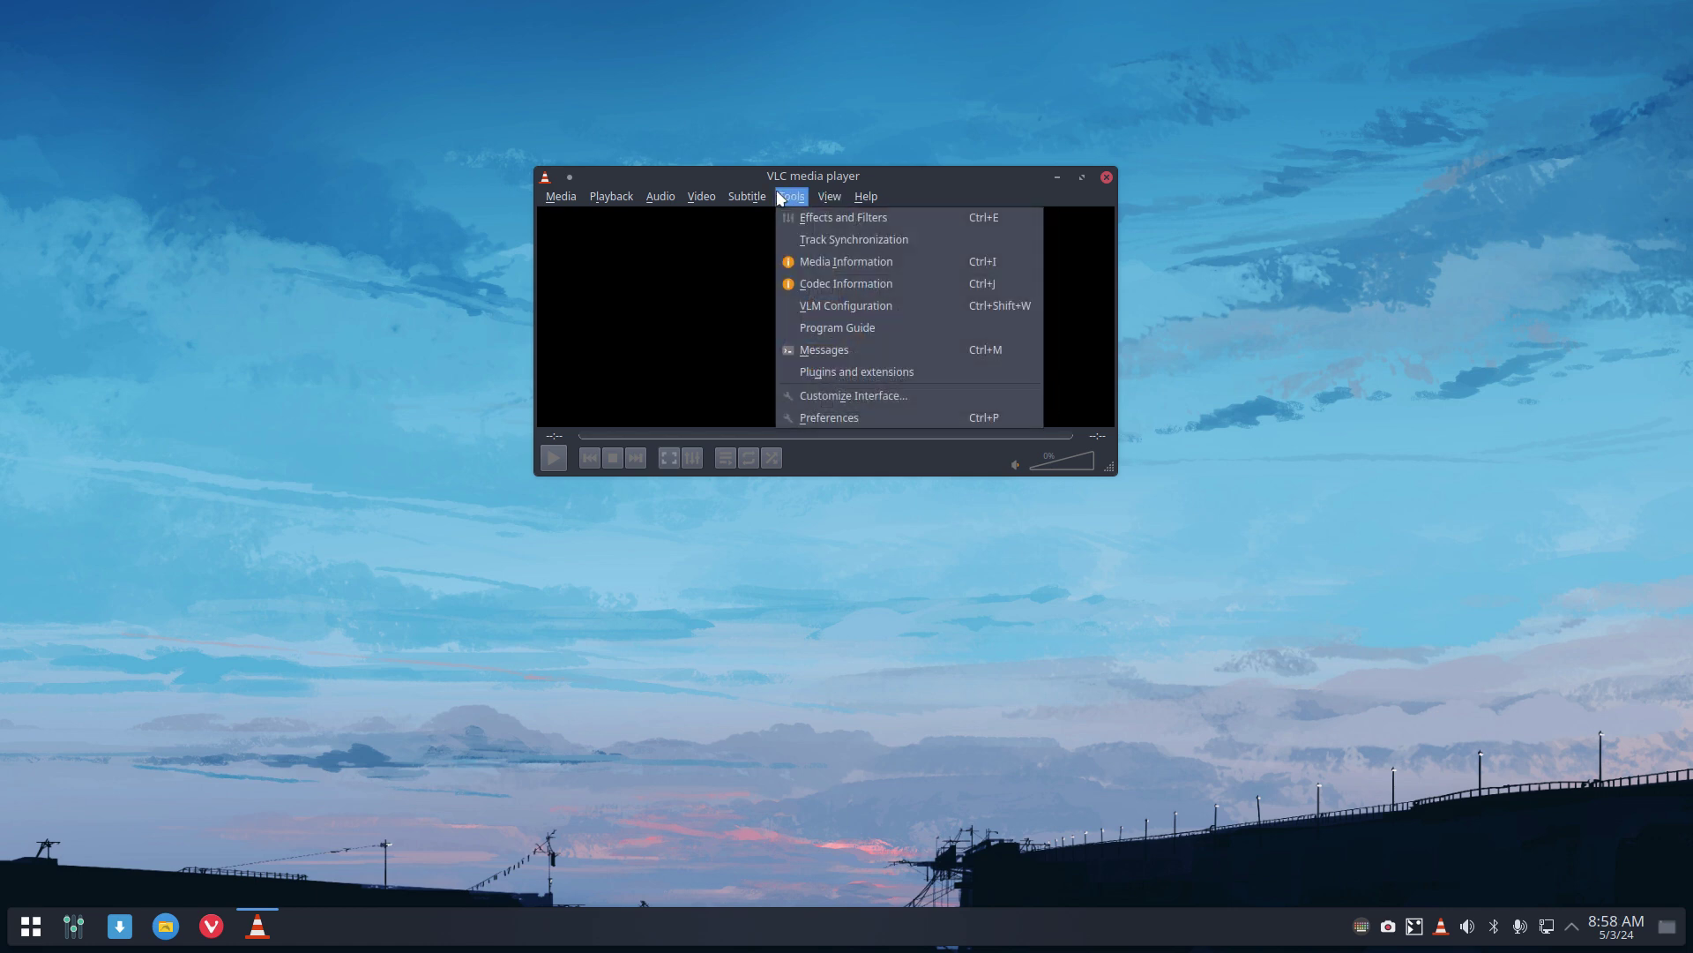
click(832, 417)
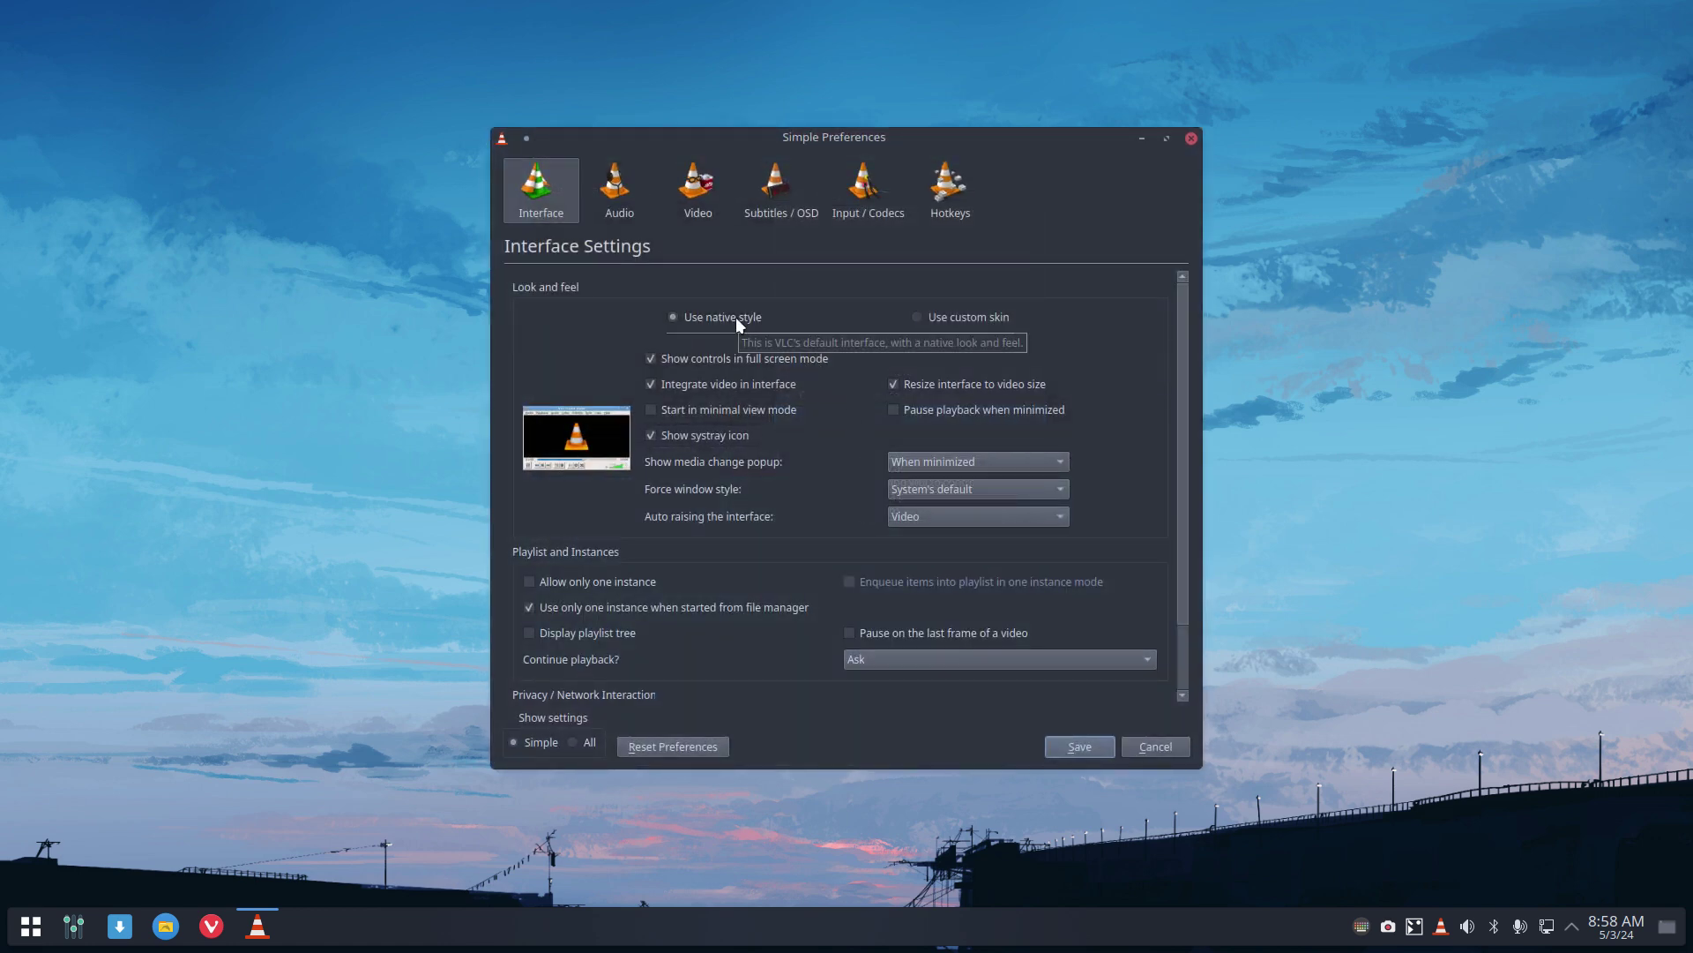
click(936, 319)
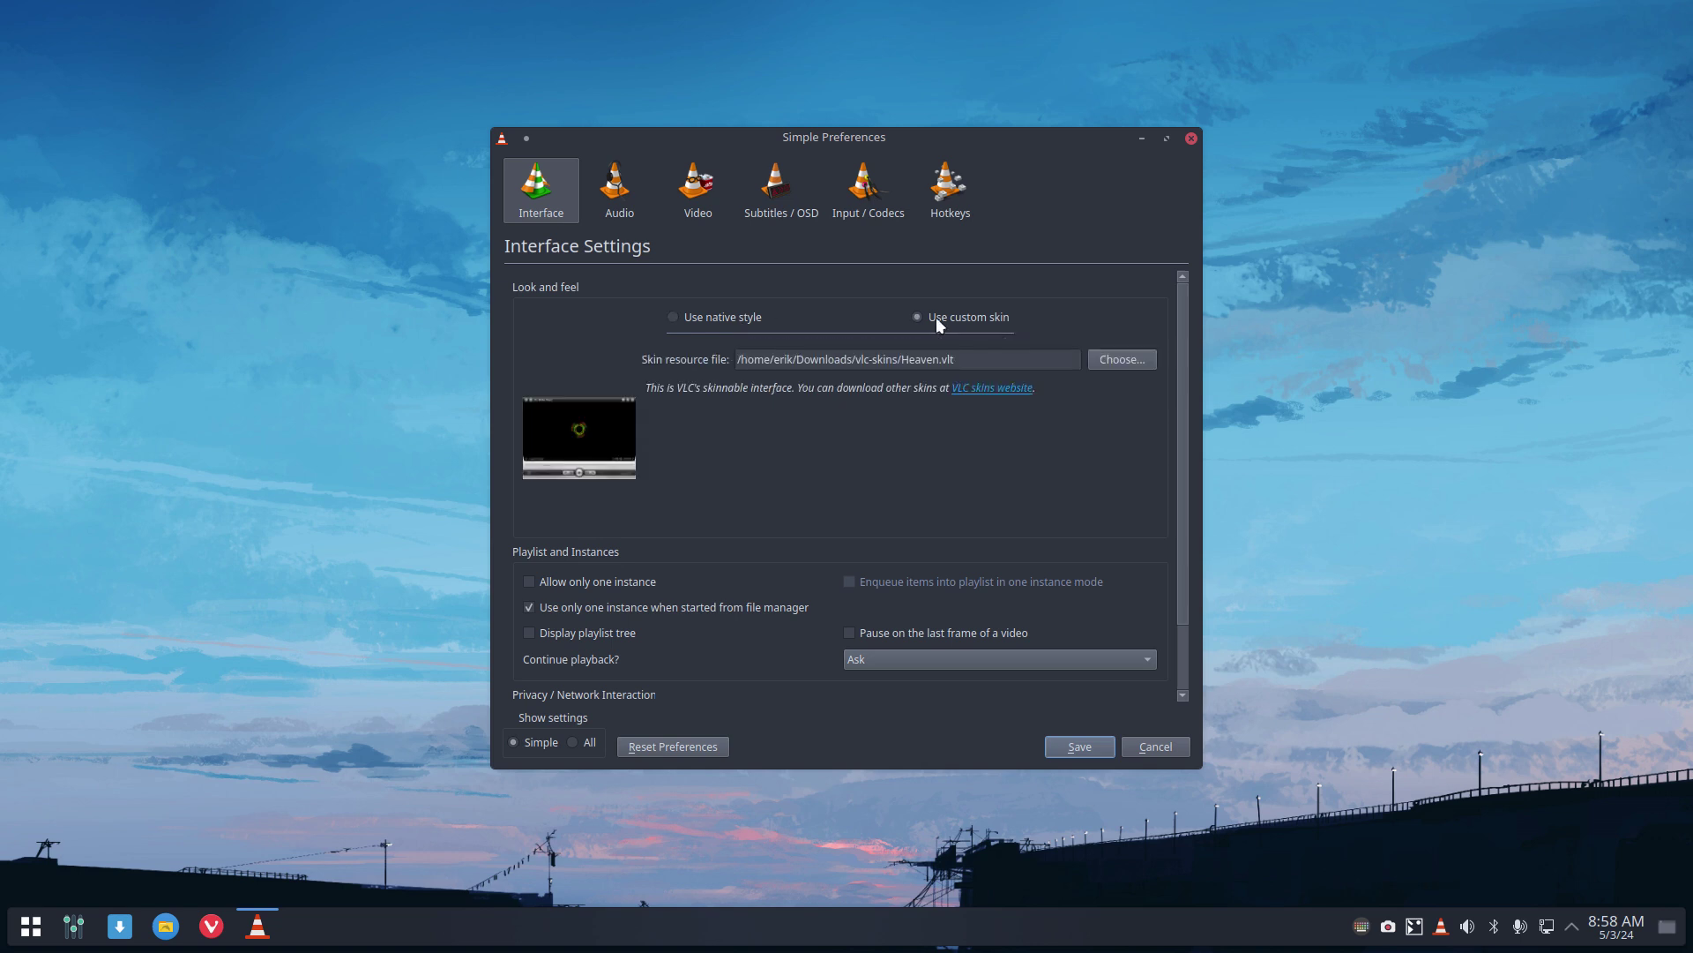
click(1004, 390)
click(211, 927)
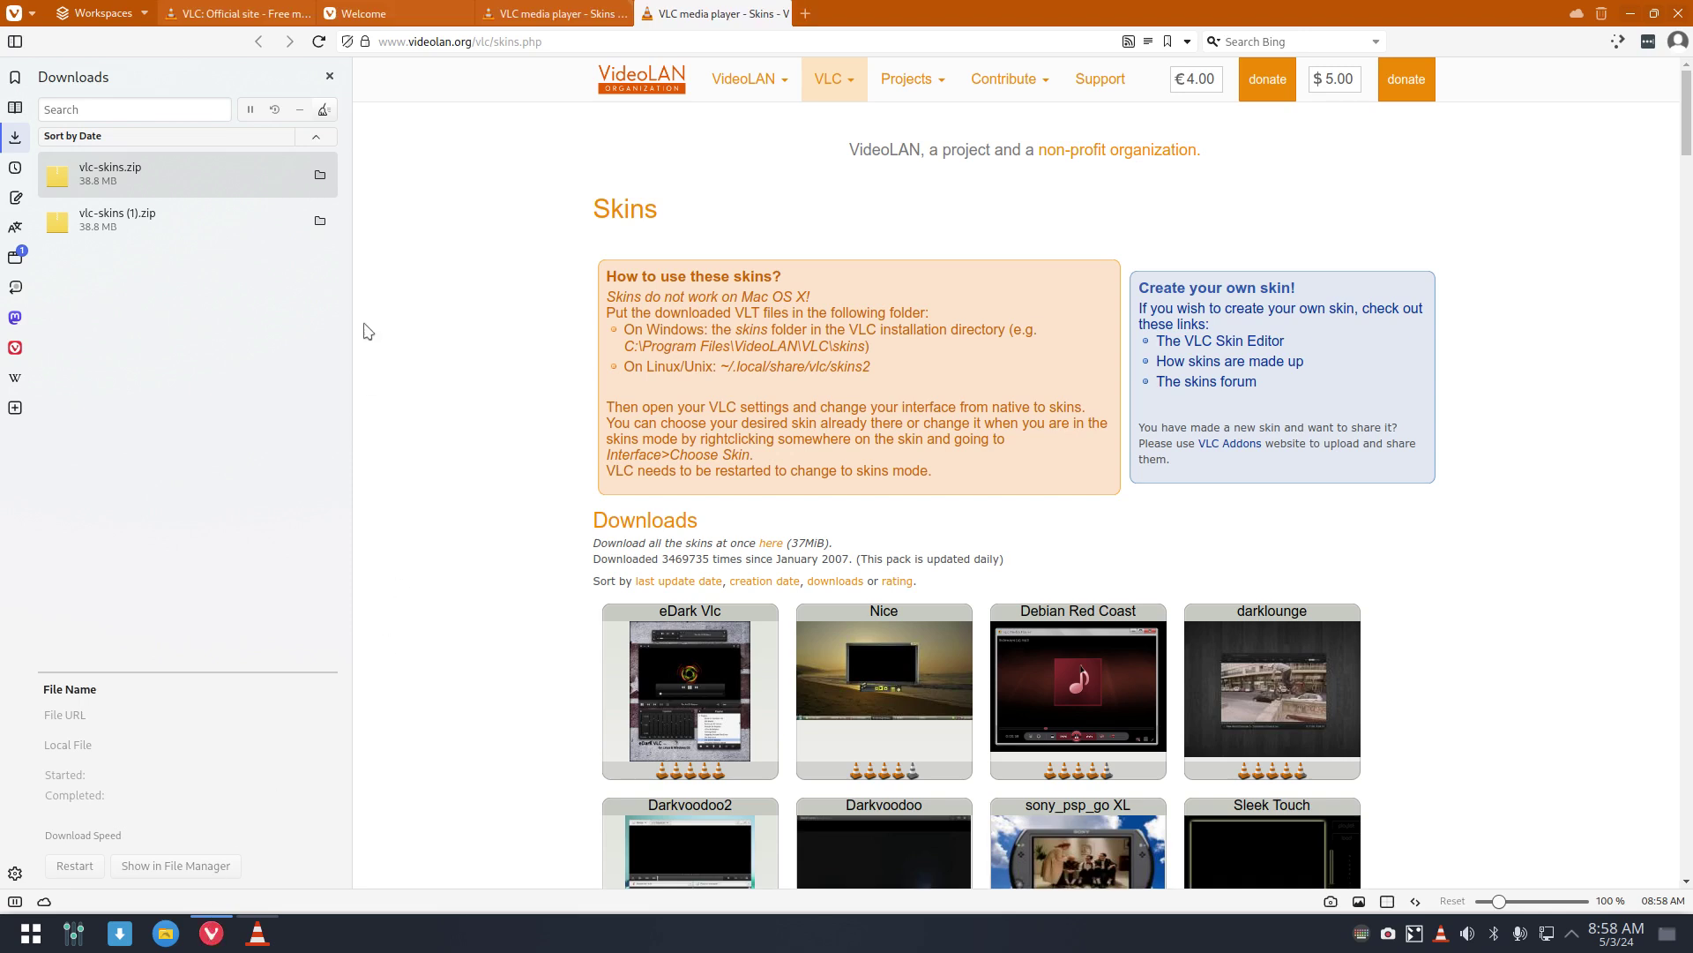
Step: Examine the download-all-skins link and the skin gallery on the VLC skins page, and minimize the browser
drag(171, 179, 560, 415)
drag(599, 540, 858, 553)
click(745, 542)
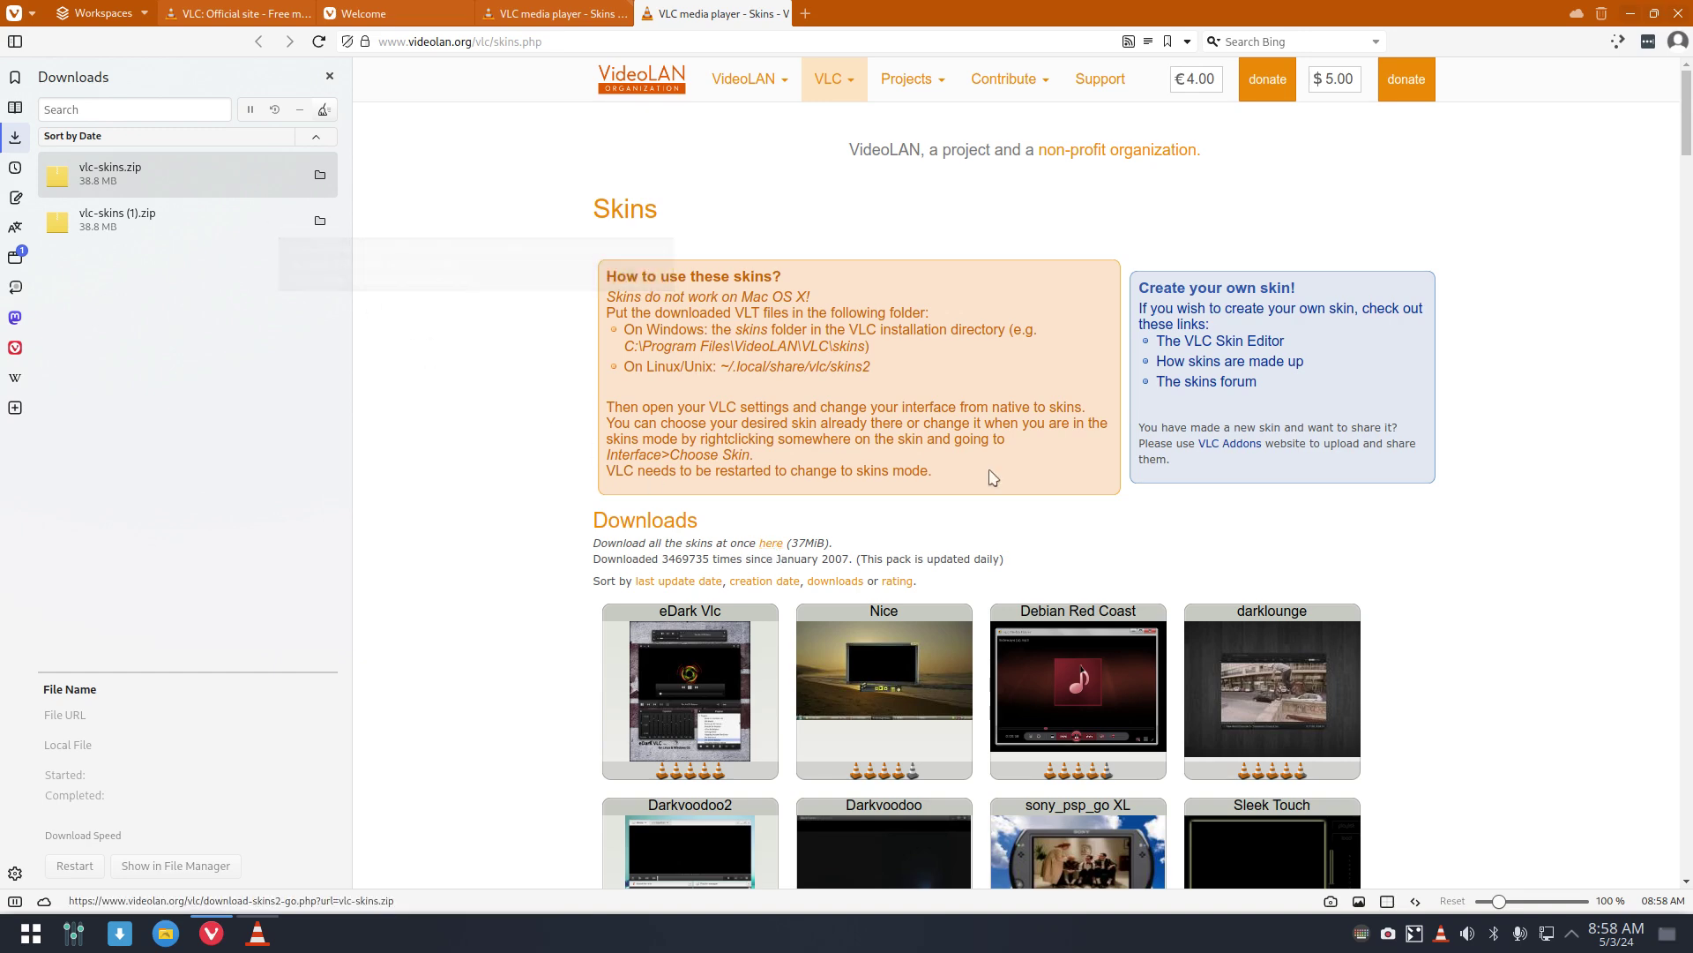
scroll(1471, 612, down, 8)
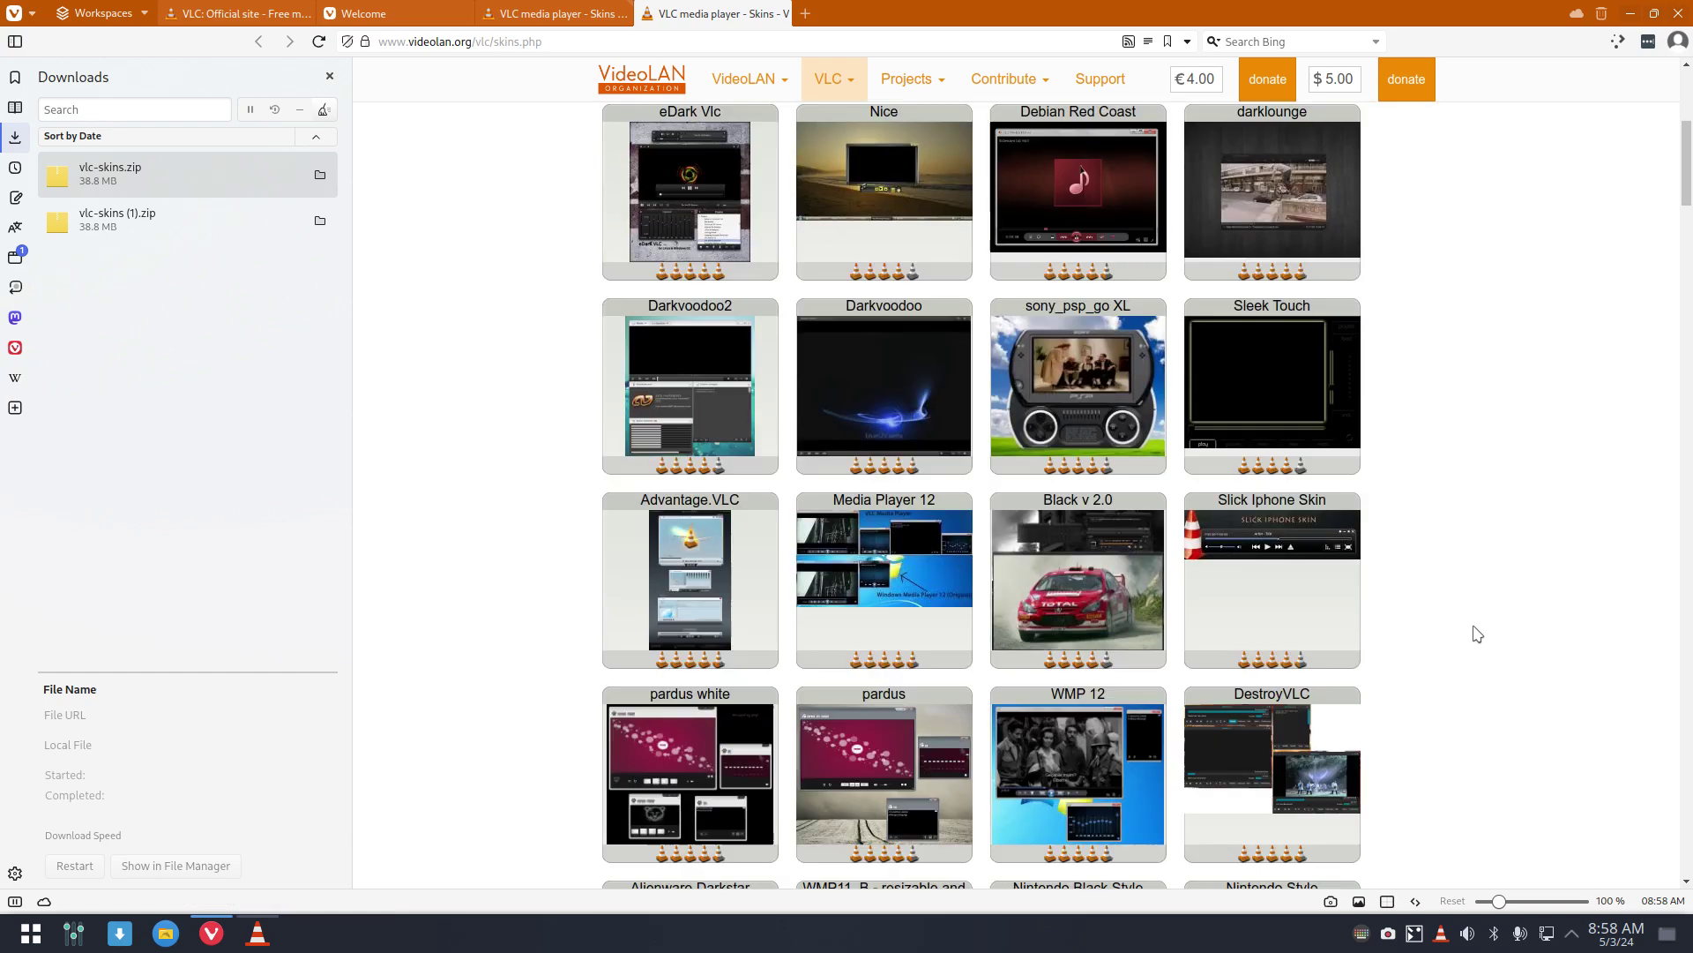
scroll(1477, 634, down, 8)
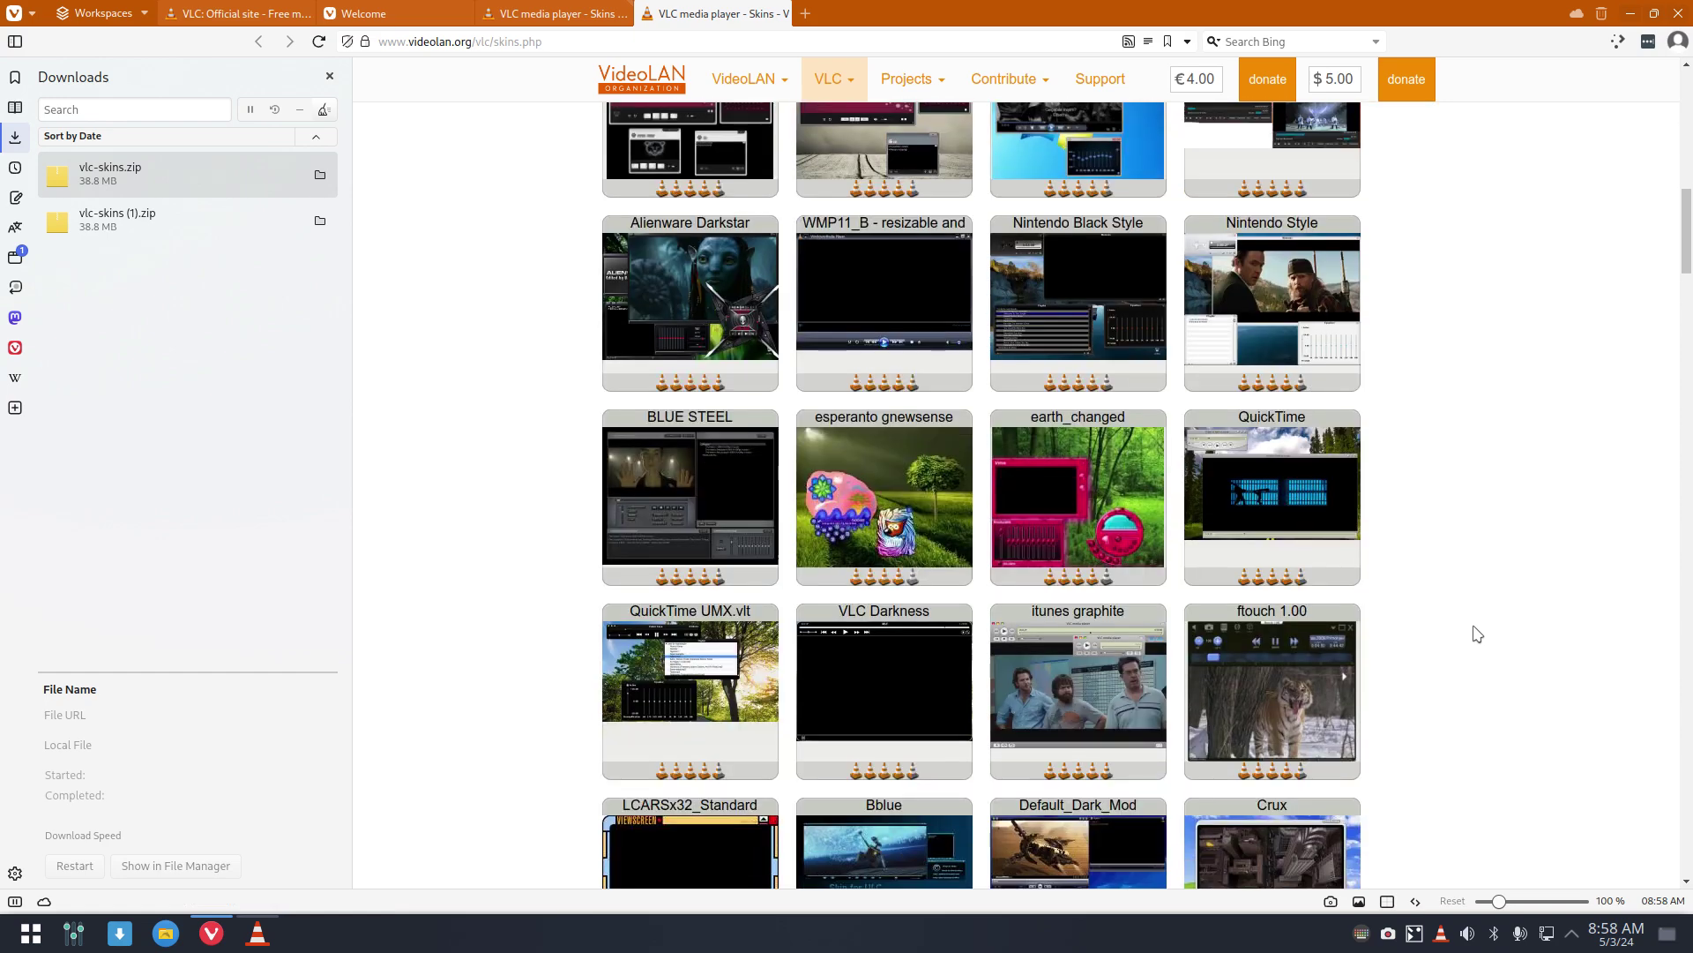
scroll(1478, 633, down, 20)
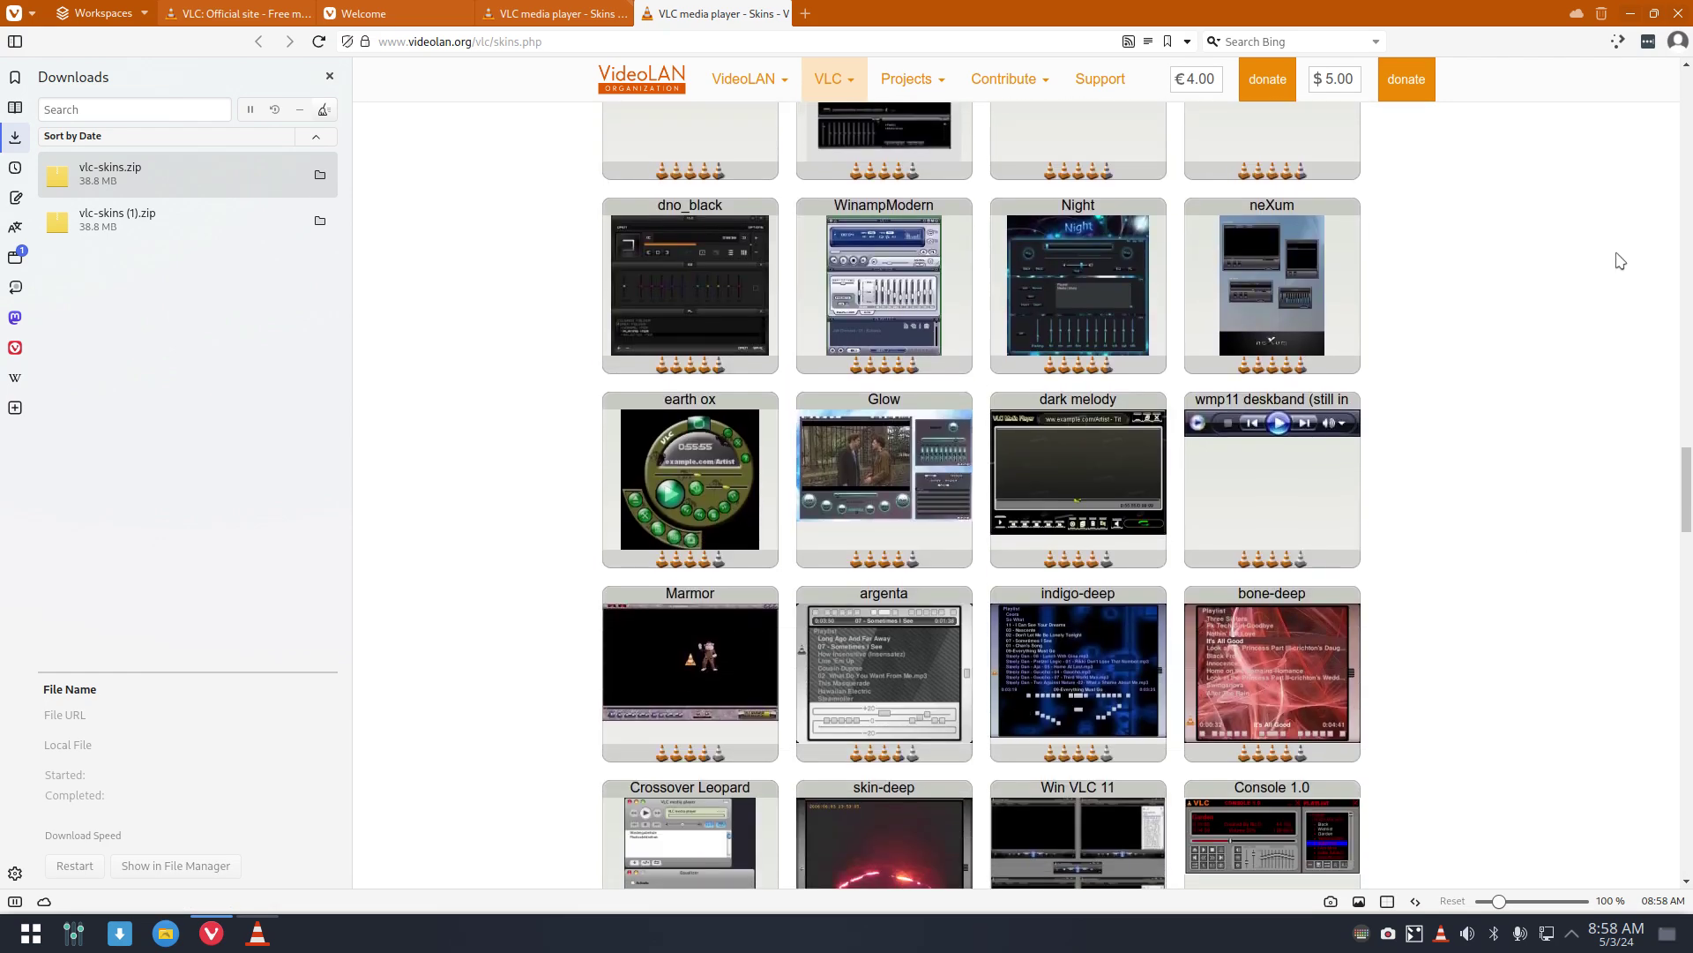
click(1630, 13)
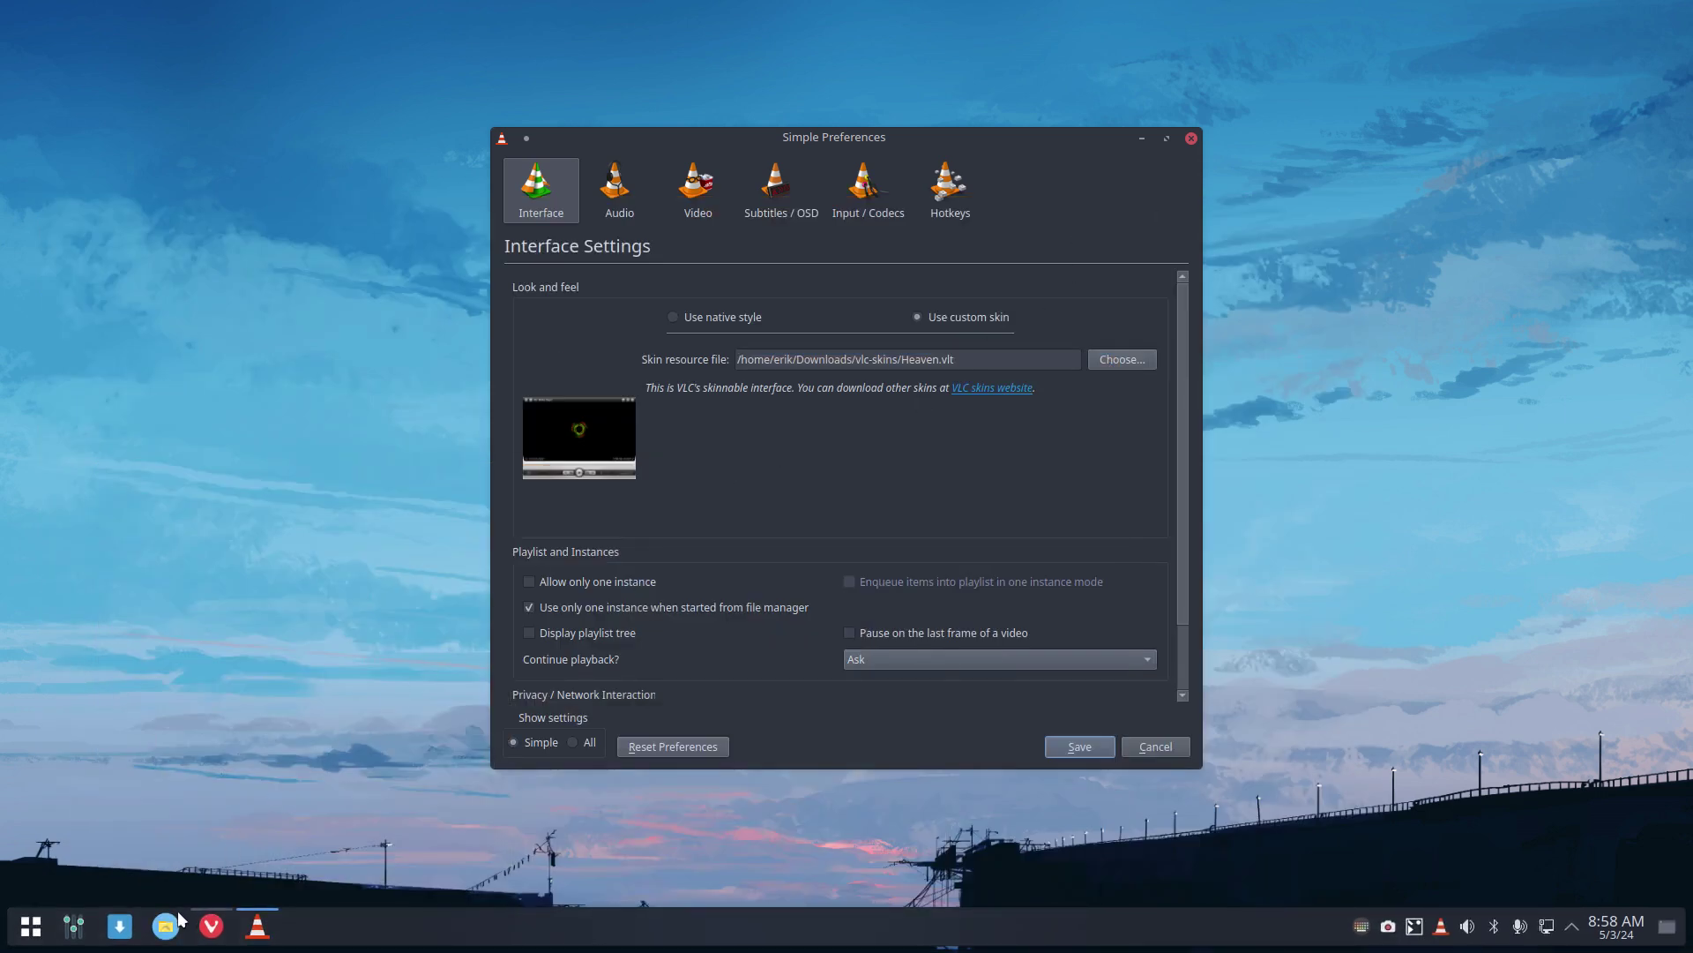
Step: View the vlc-skins folder inside Downloads in the Dolphin file manager, and close both it and the preferences
click(165, 925)
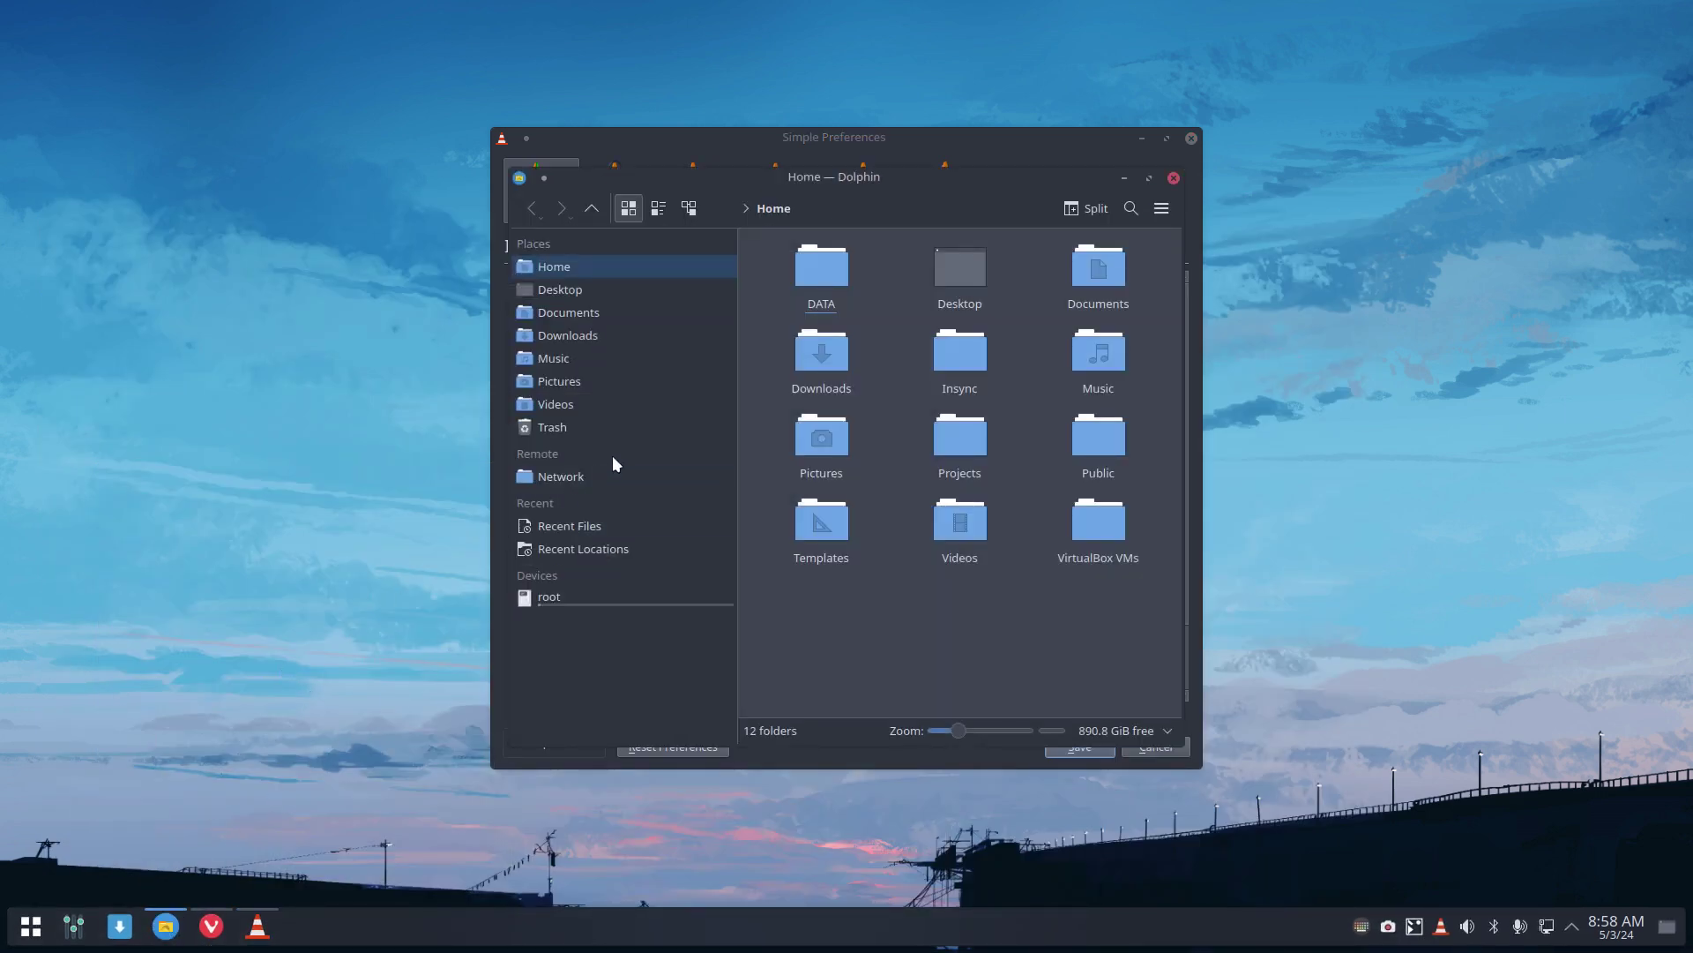
click(807, 360)
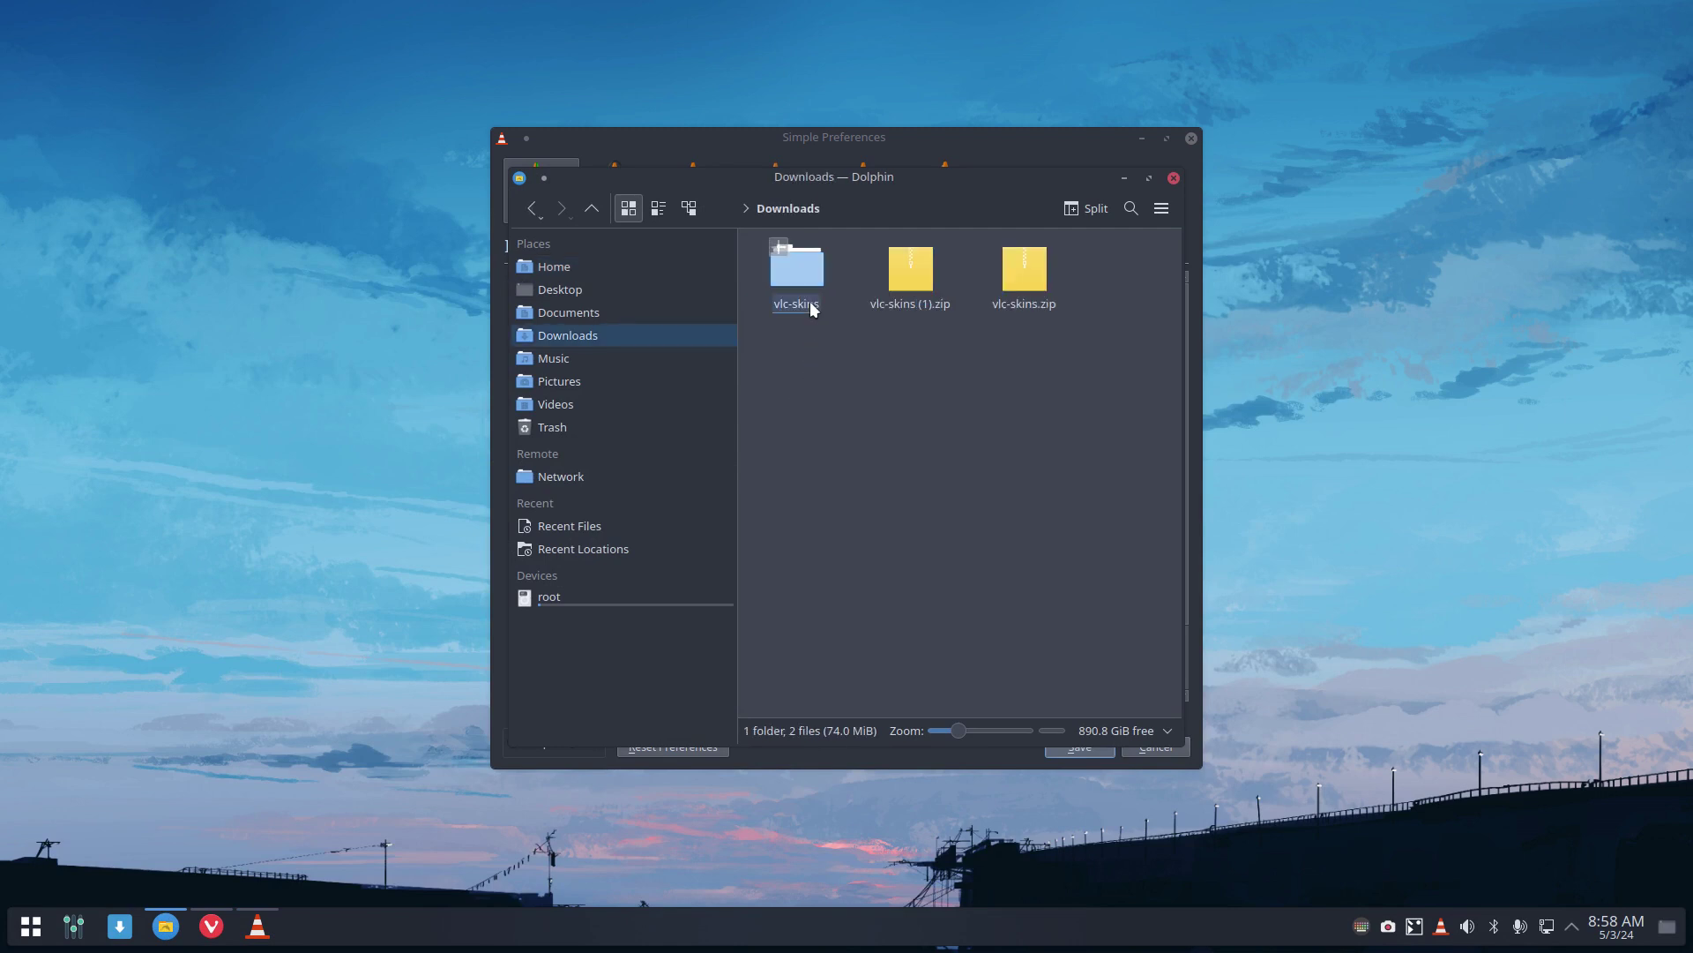
click(810, 286)
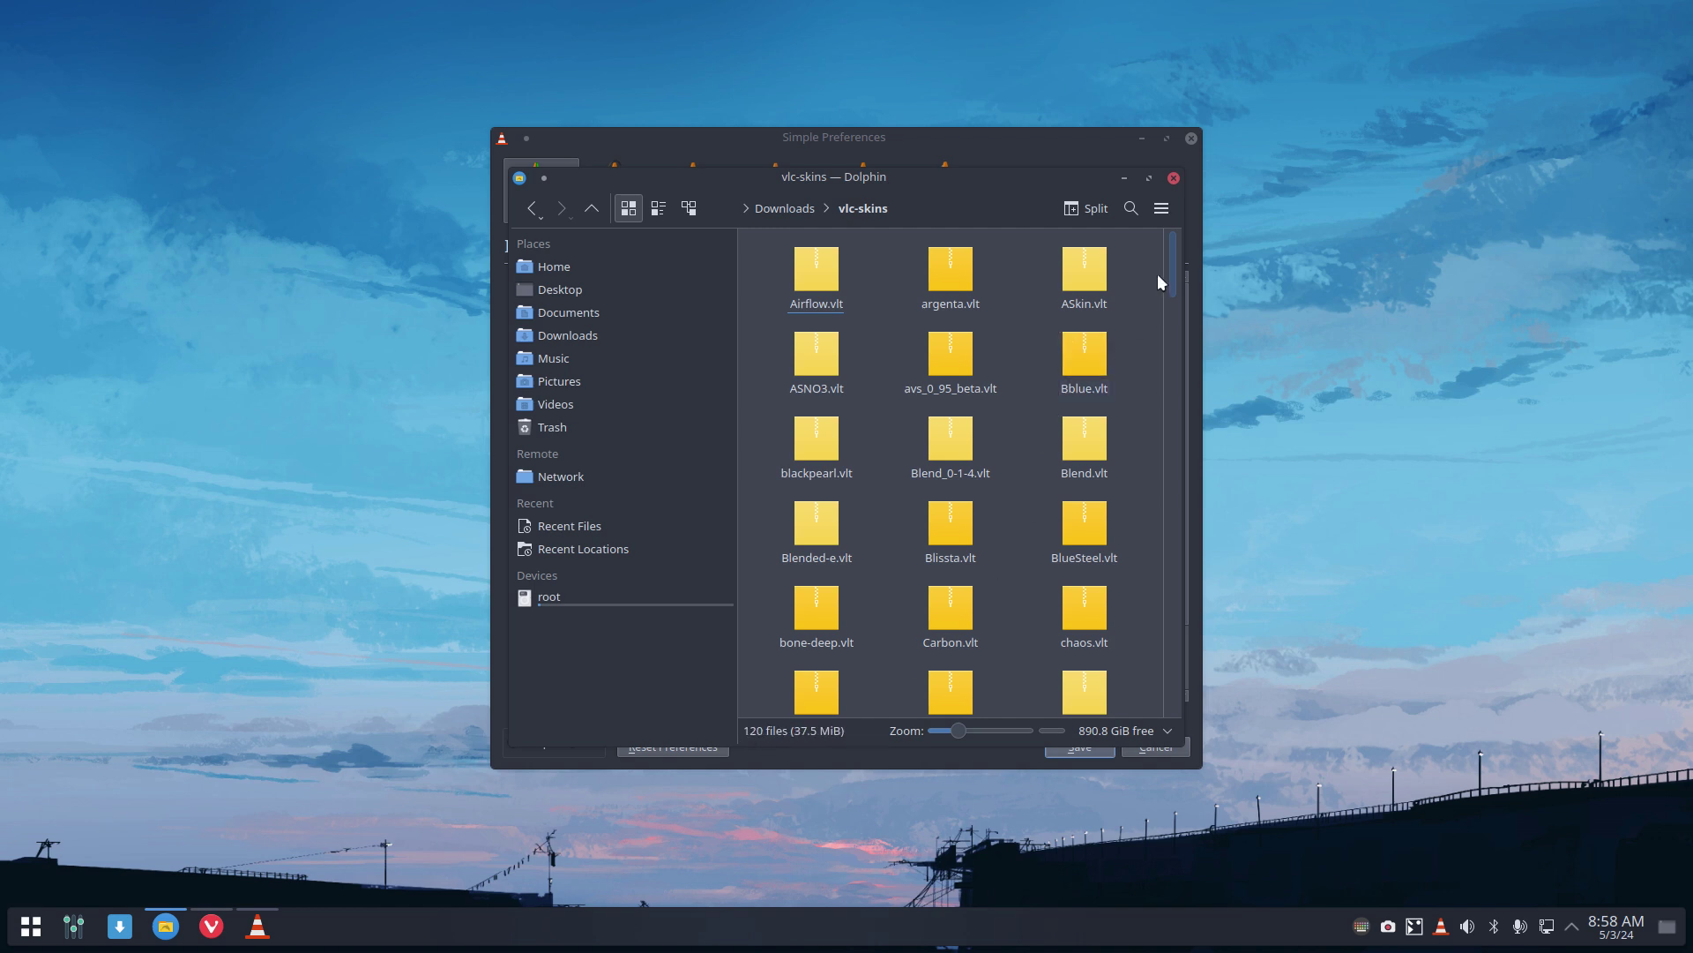
click(1190, 138)
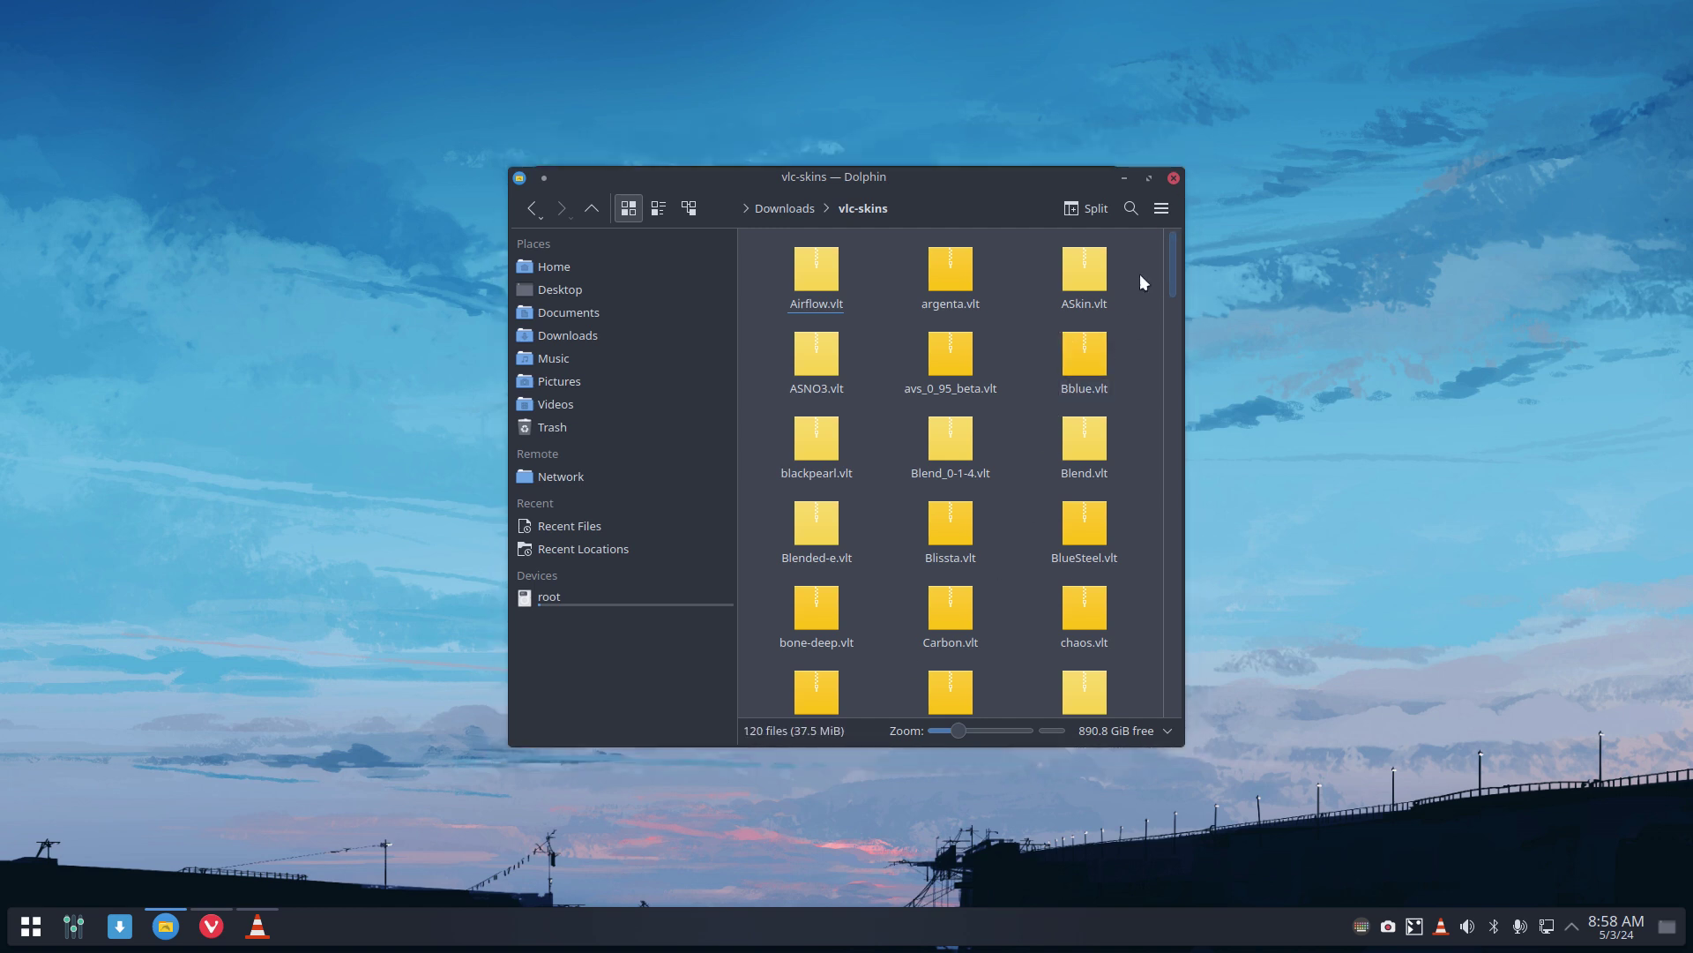
click(1173, 177)
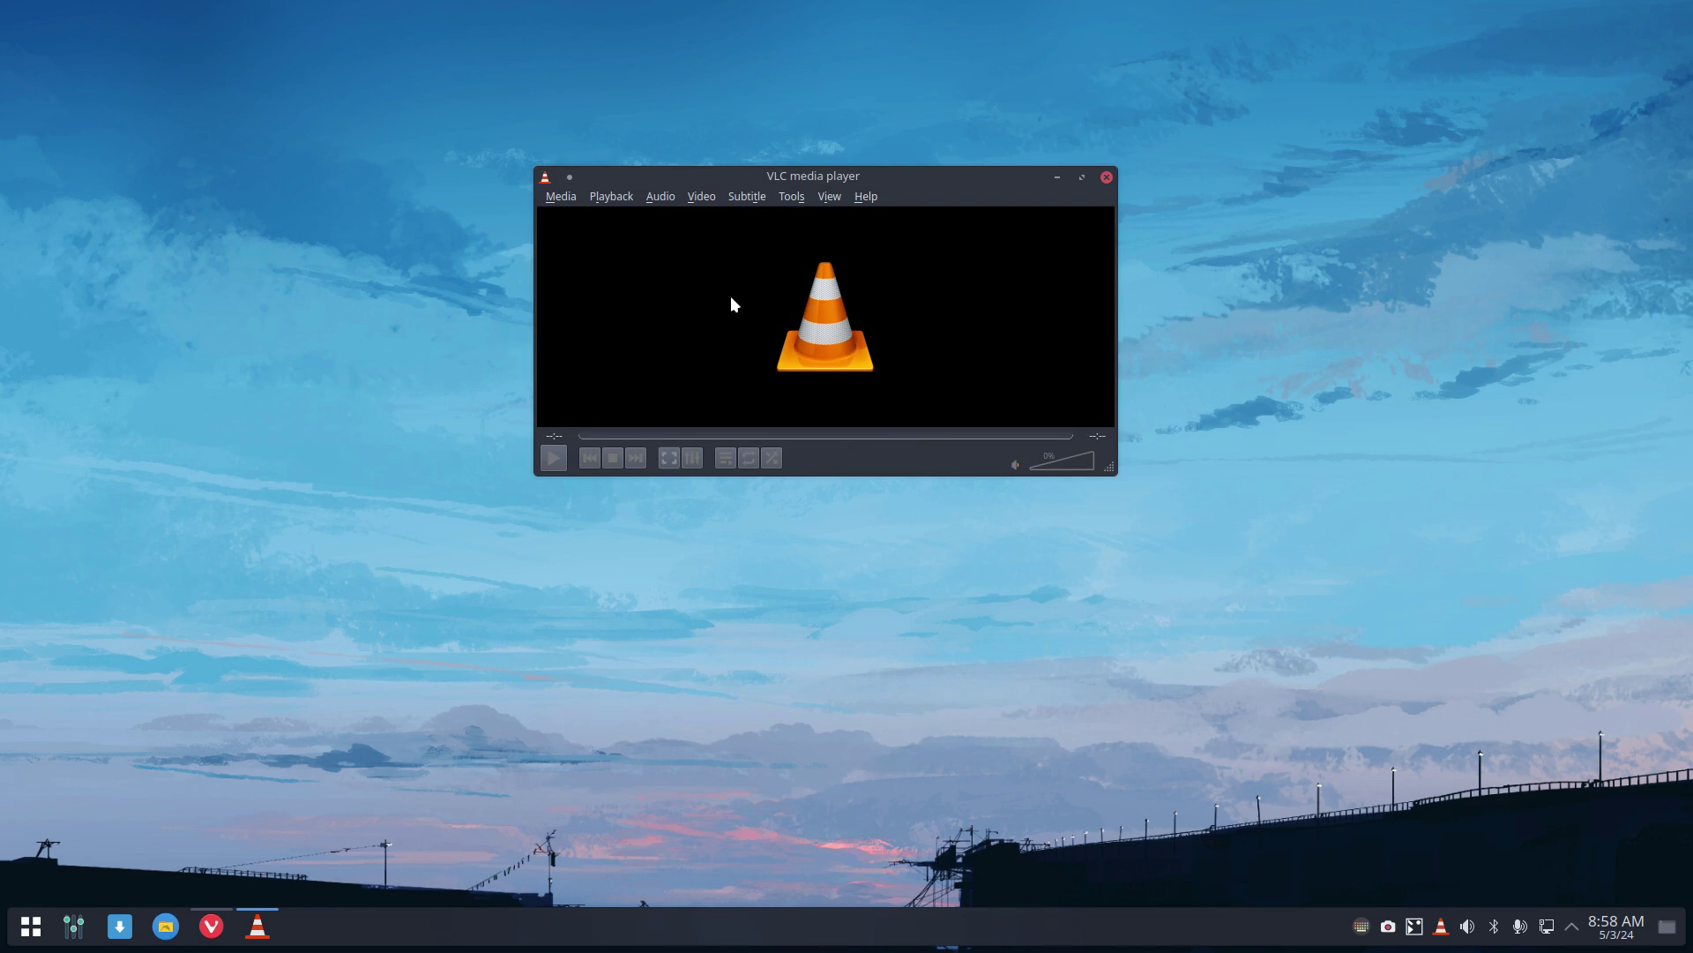
click(794, 198)
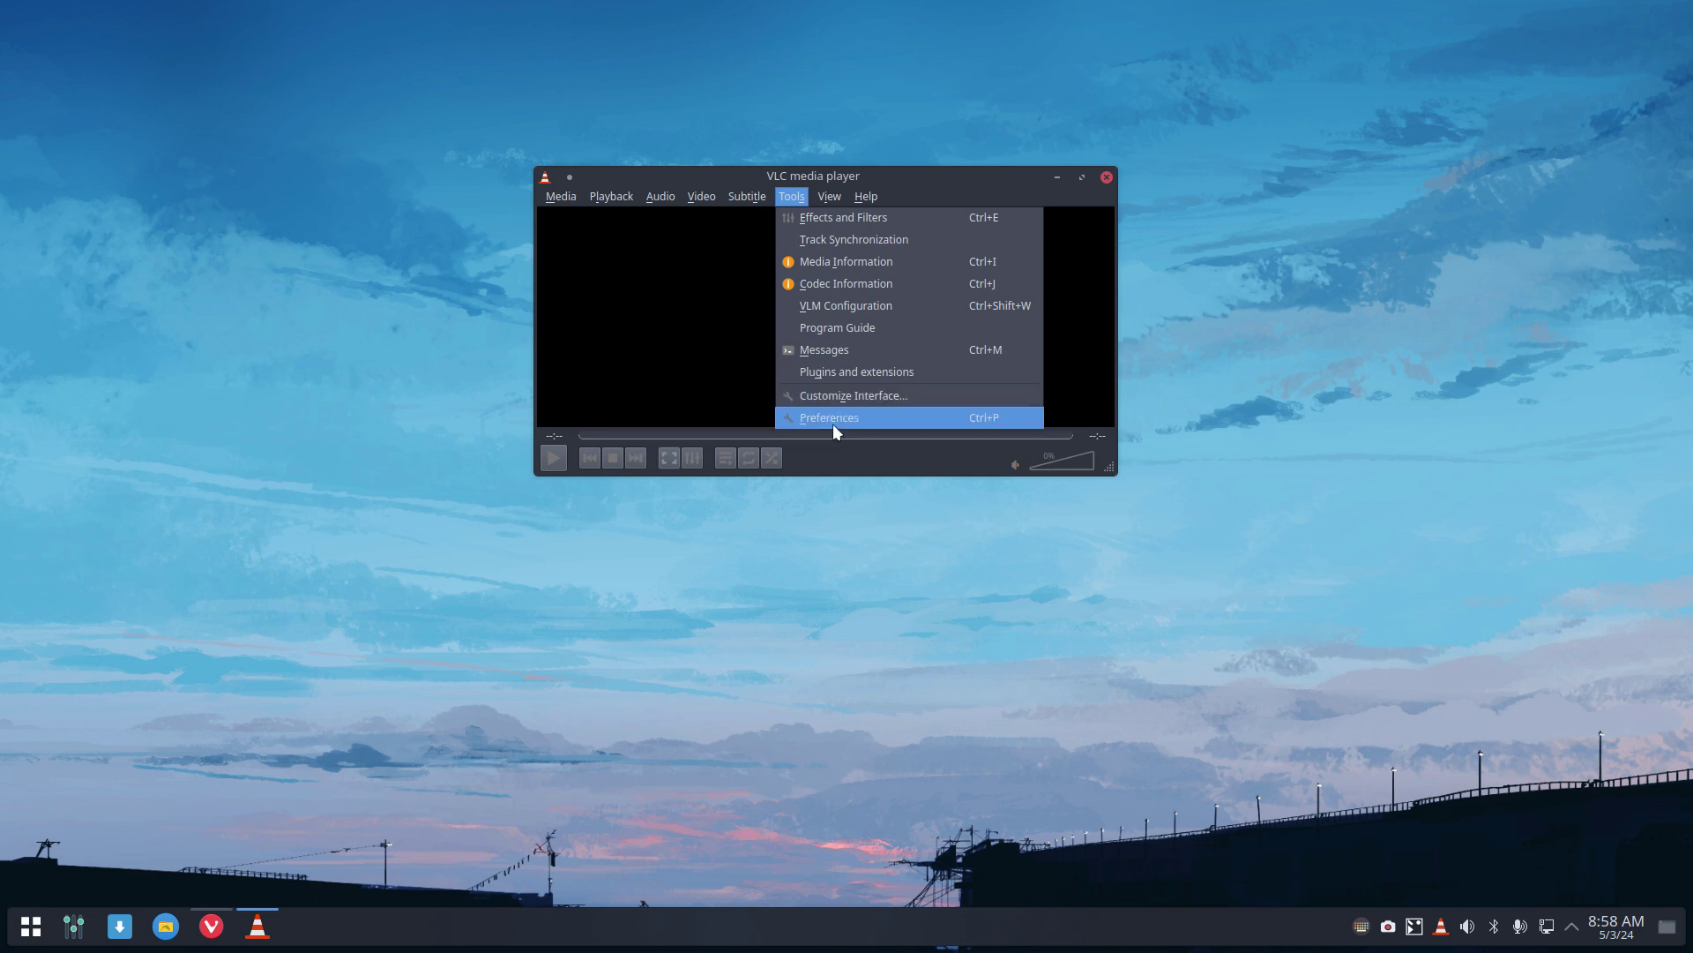
click(843, 397)
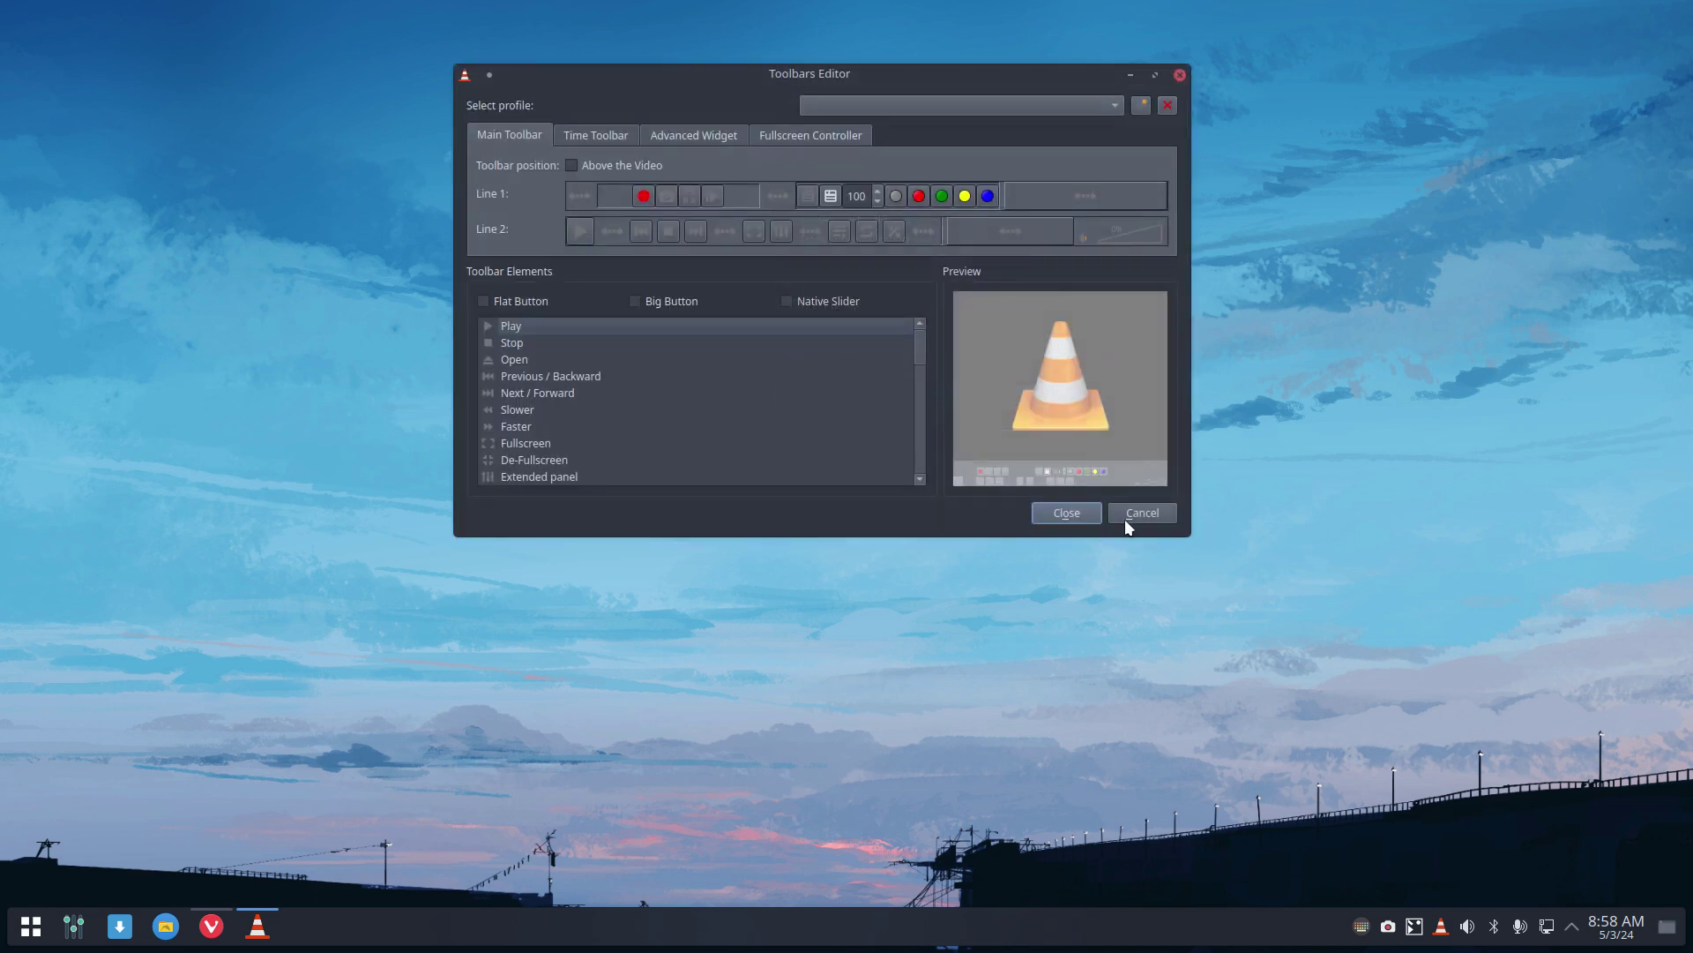
click(1089, 517)
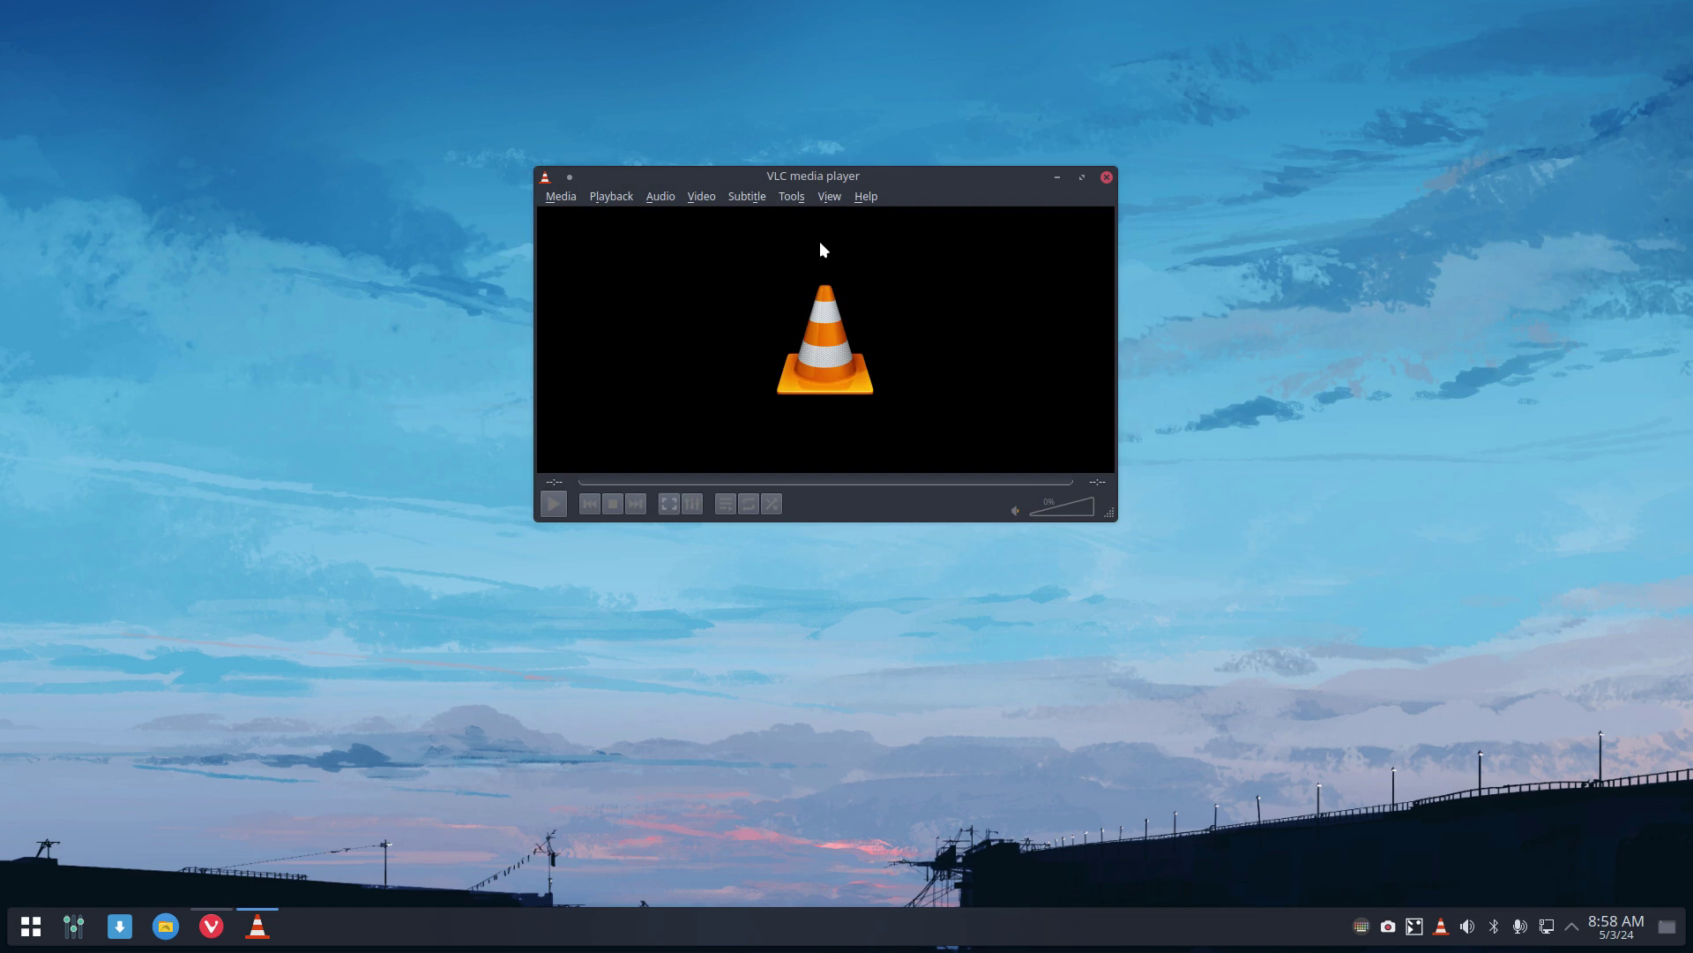
Step: Set VLC's interface look to use a custom skin and save the preferences
click(791, 196)
click(805, 416)
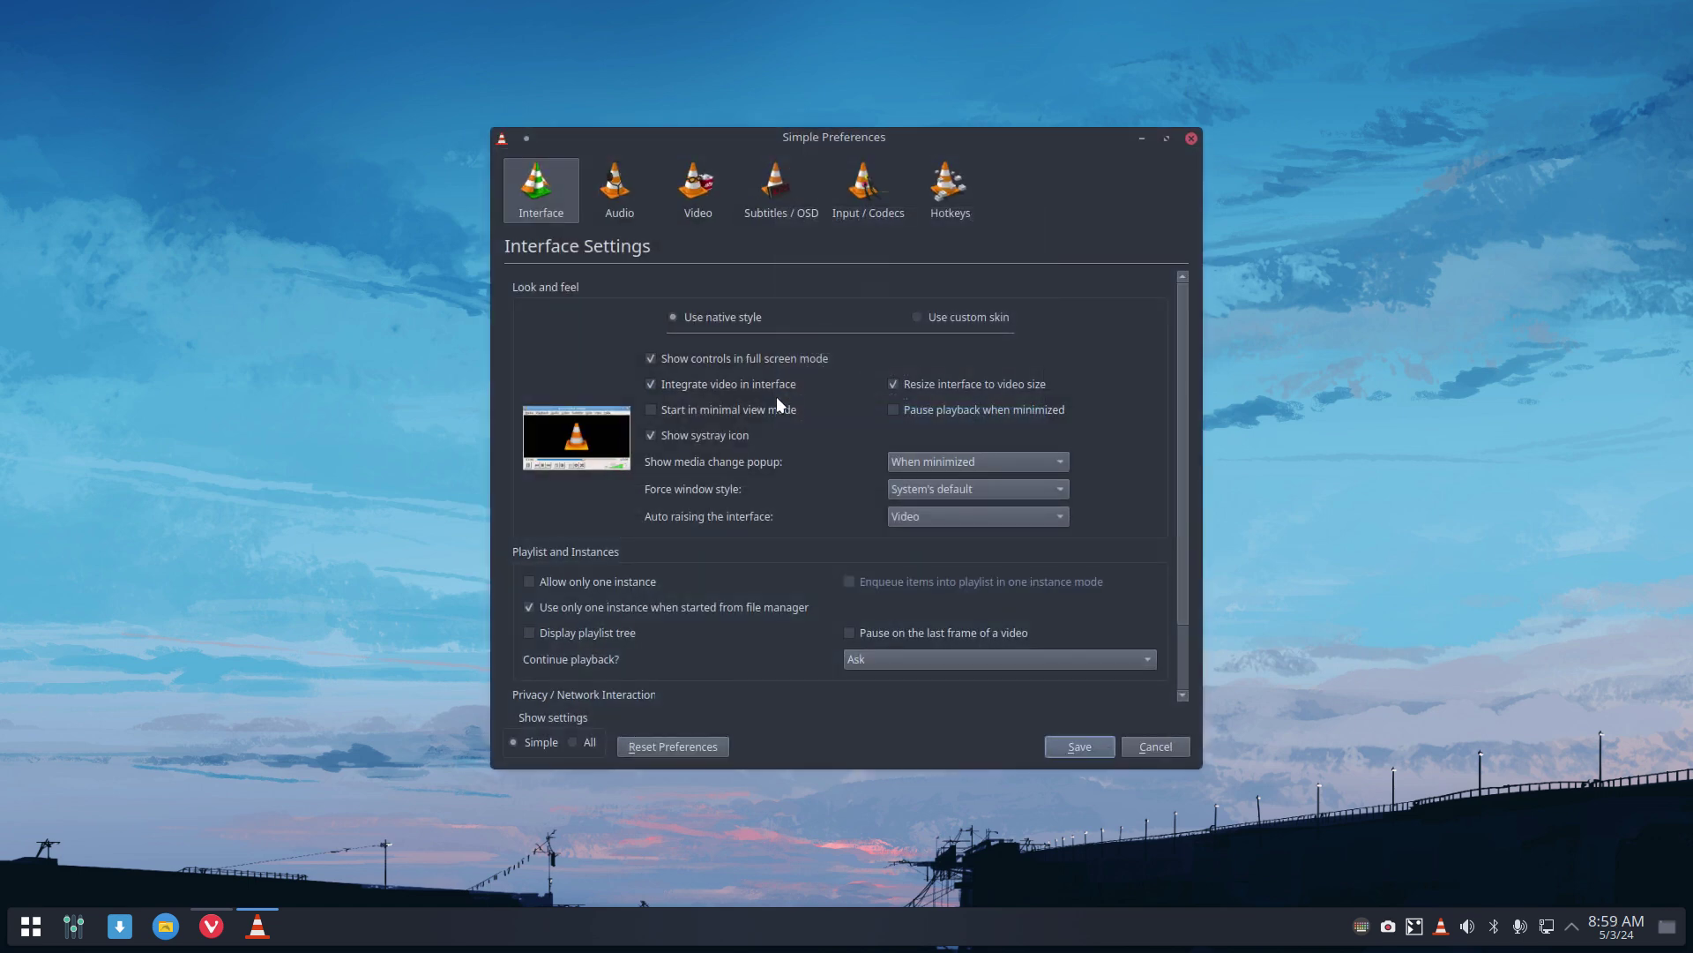
click(926, 321)
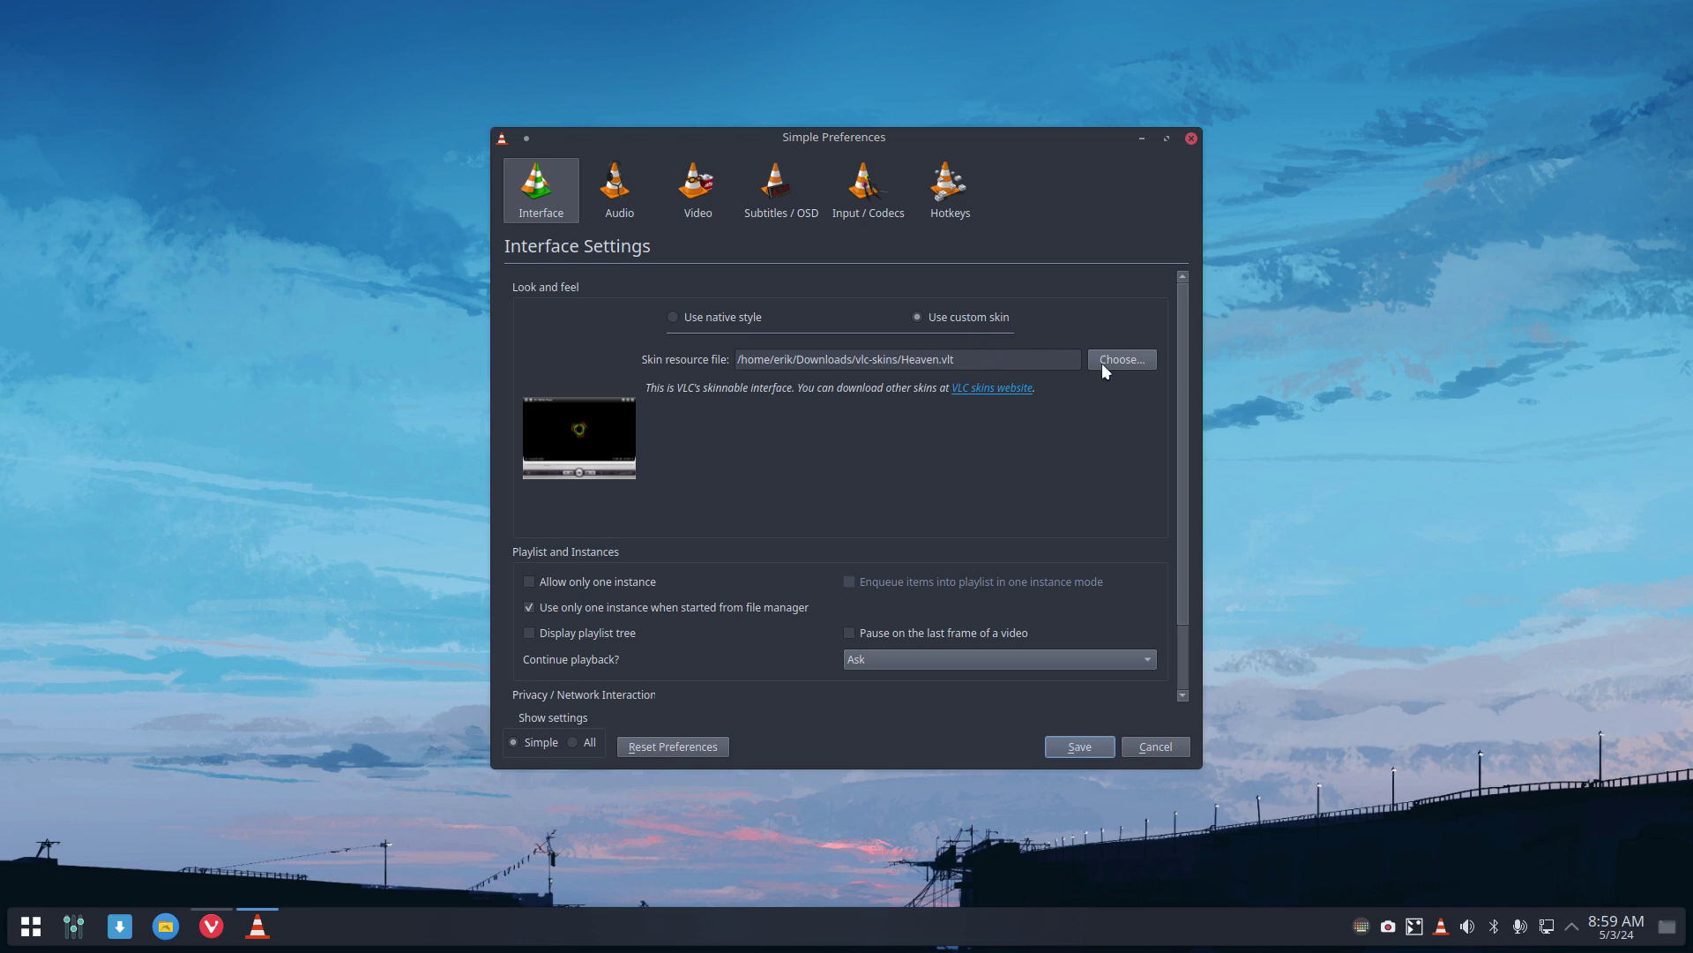
click(1080, 747)
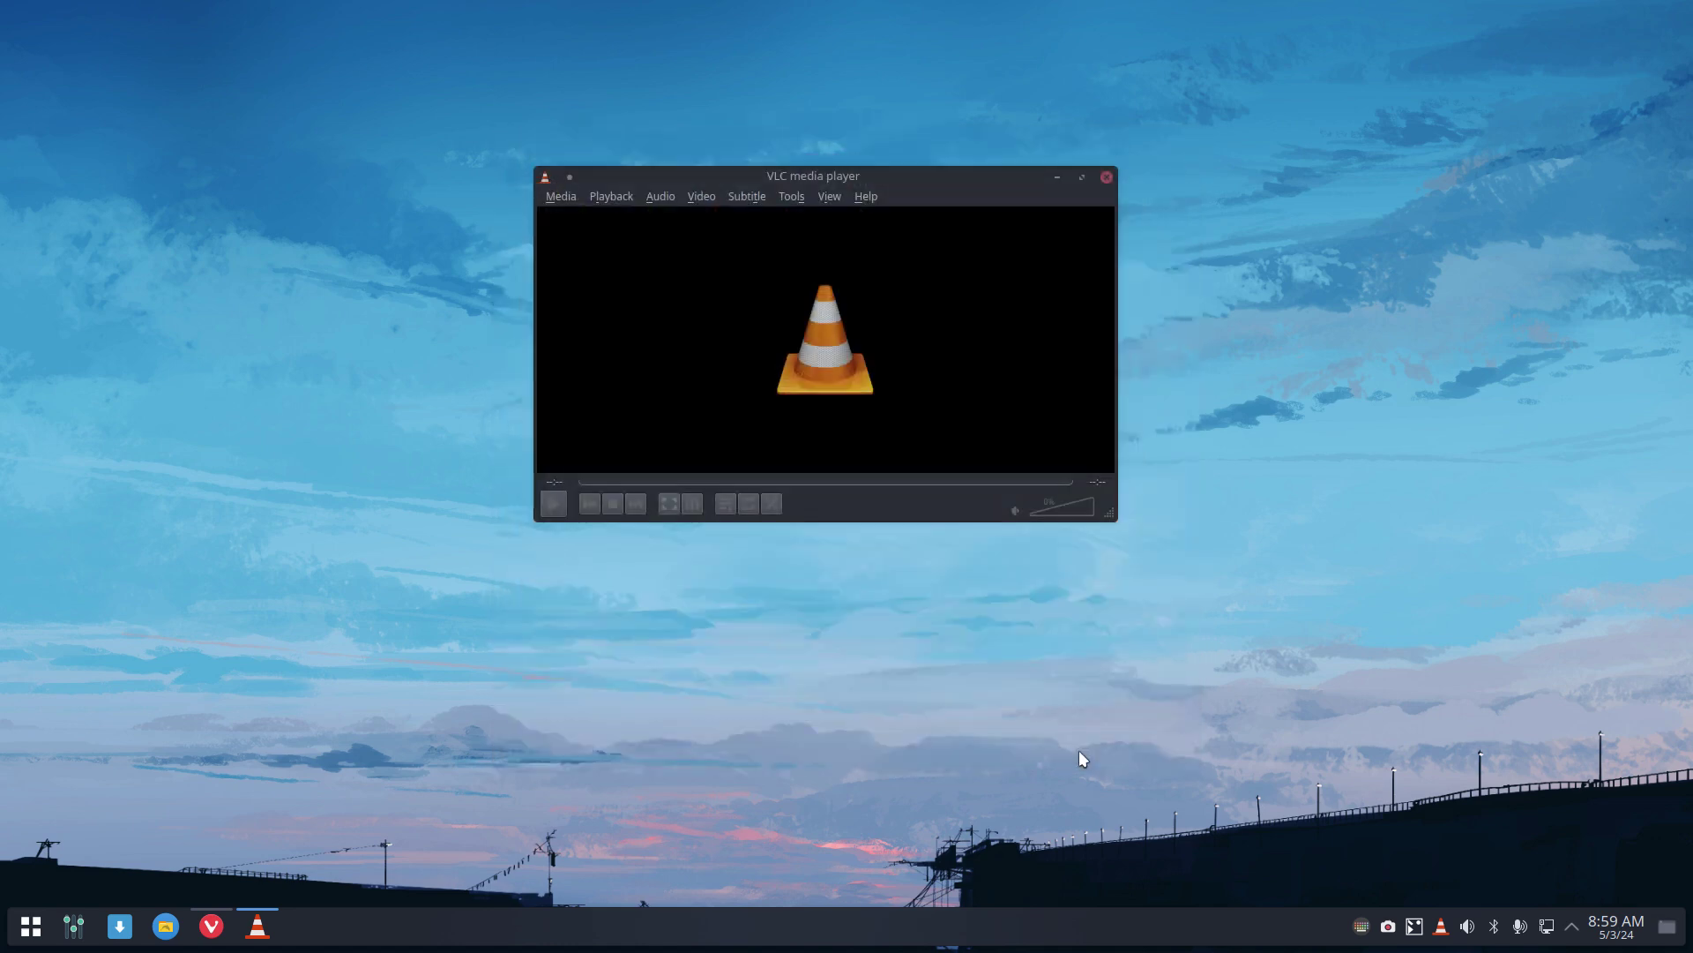
Step: Restart VLC media player to load the custom skin interface
click(1107, 177)
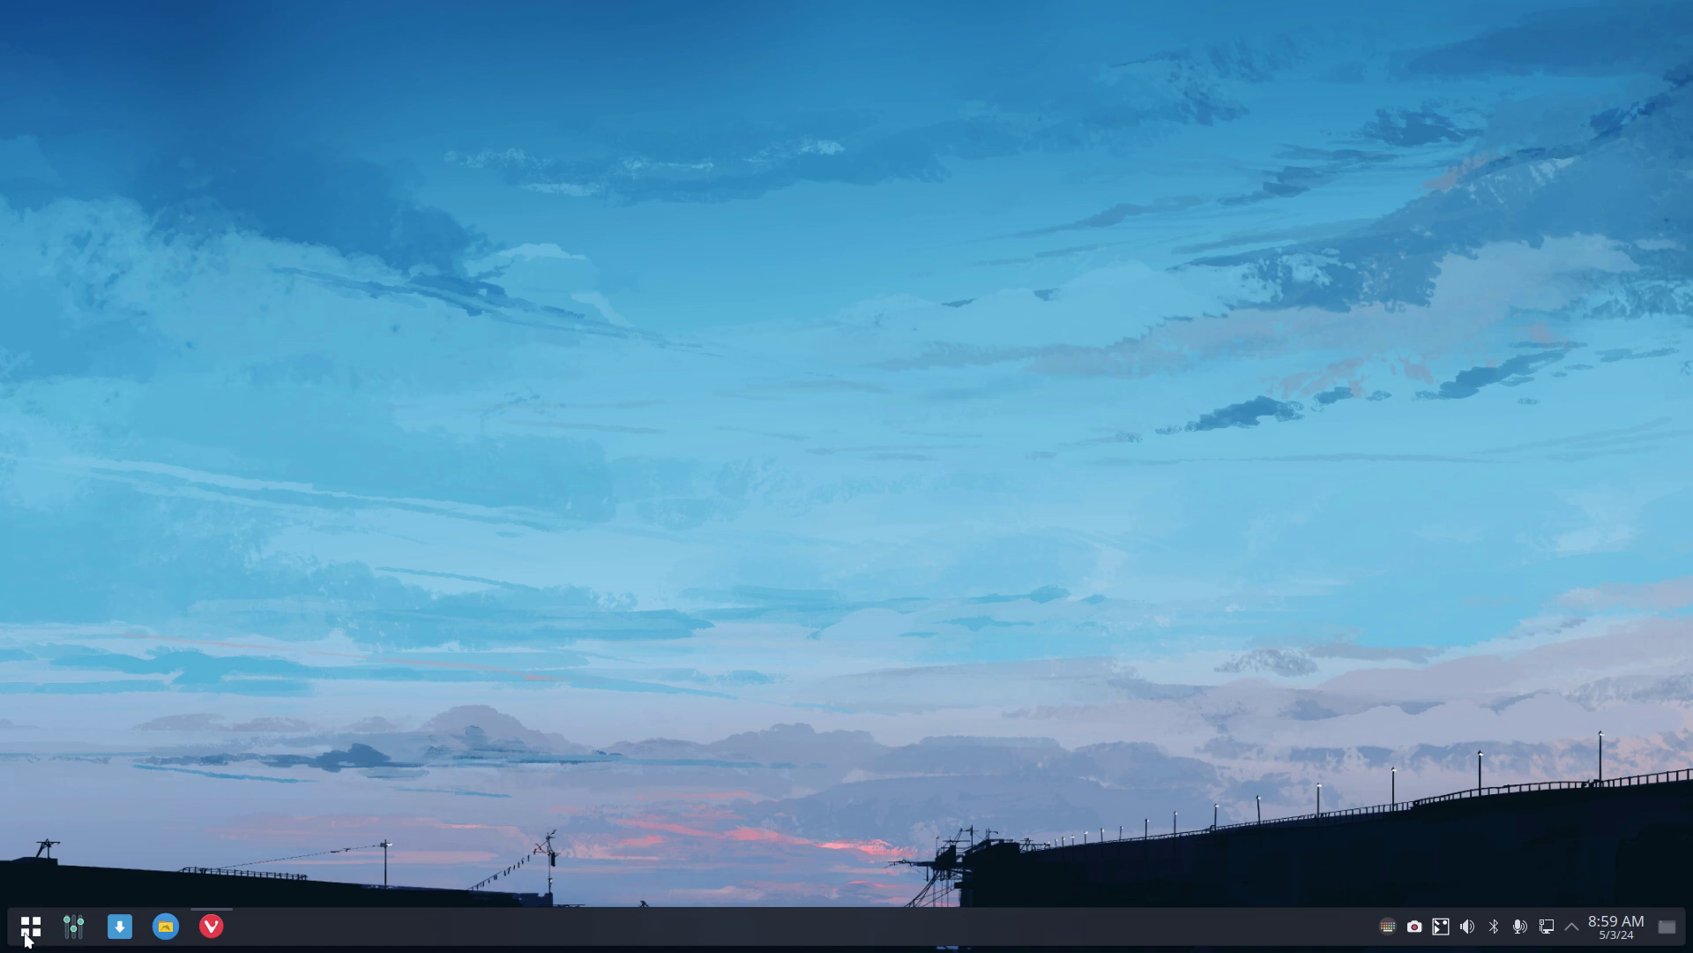
click(29, 938)
text(vlc)
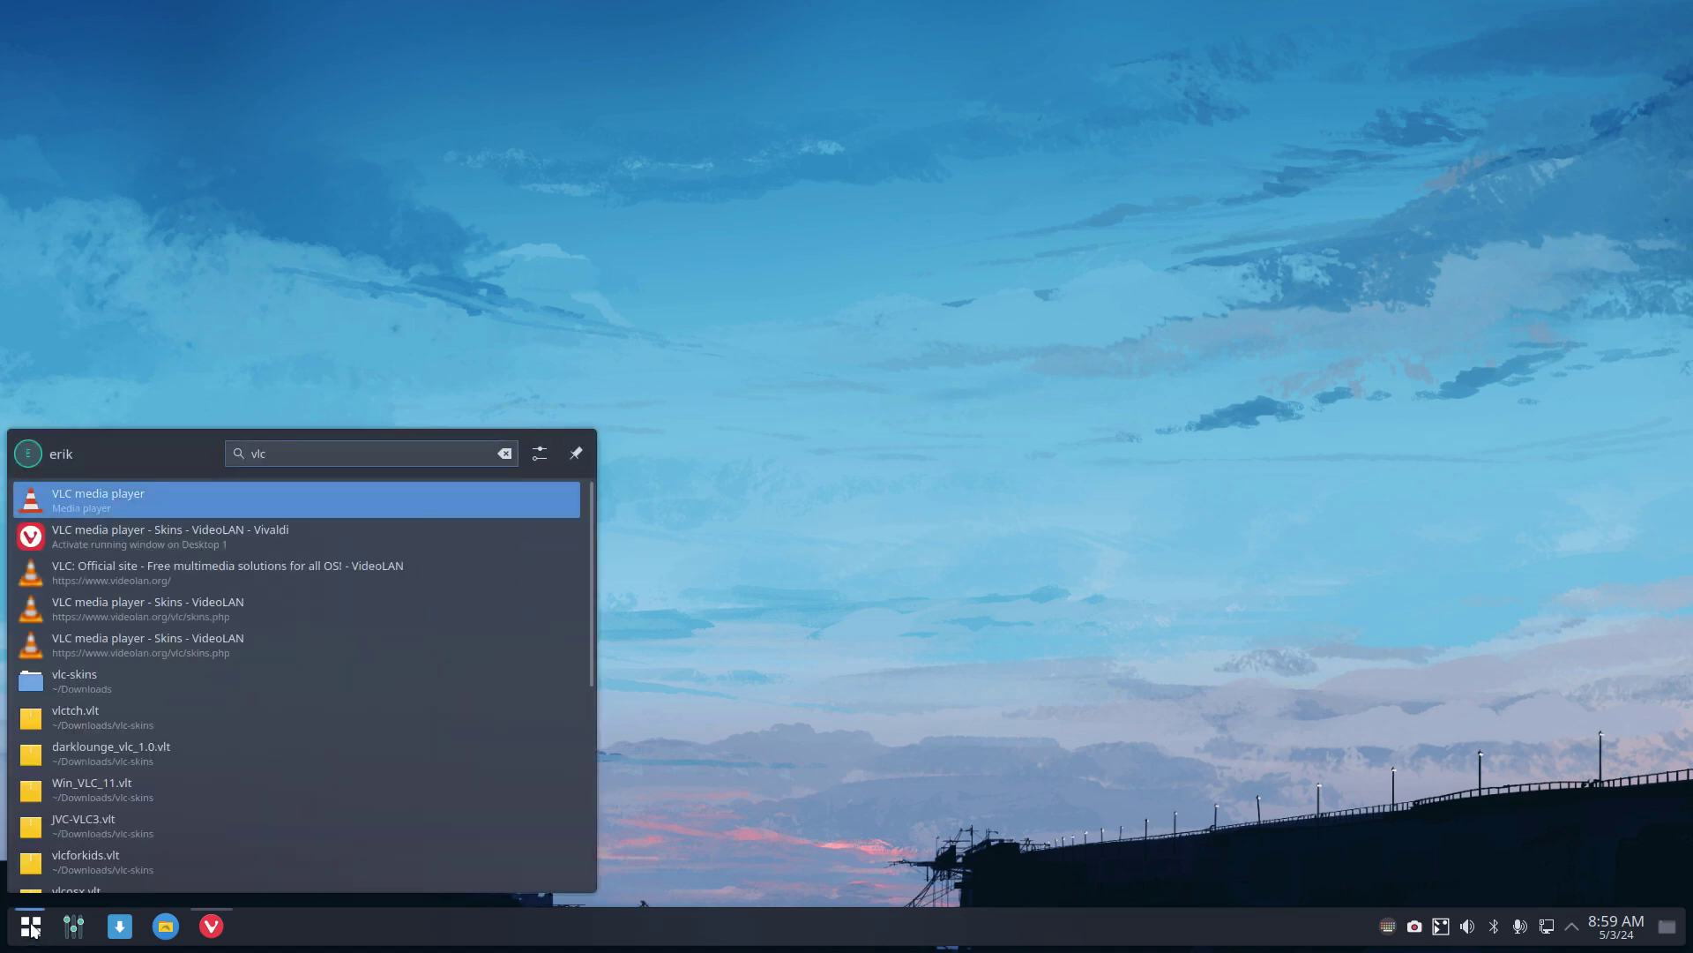
key(Return)
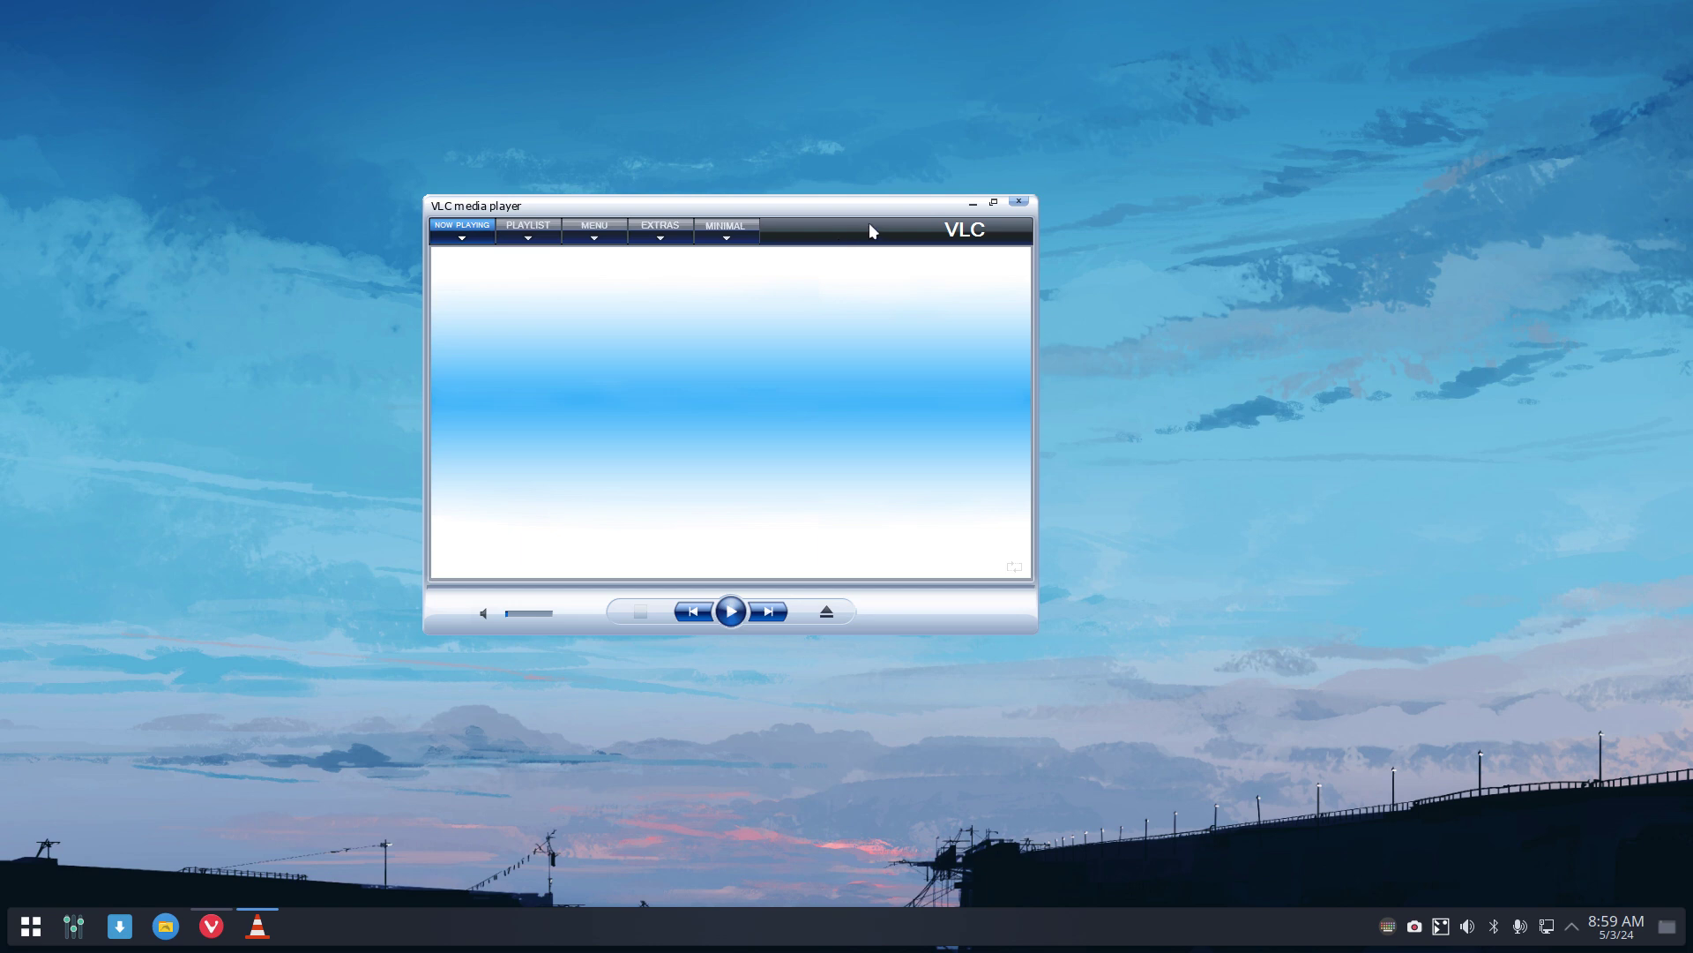
Step: Choose Airflow.vlt from the Downloads/vlc-skins folder as the skin resource file in the interface preferences
right_click(739, 306)
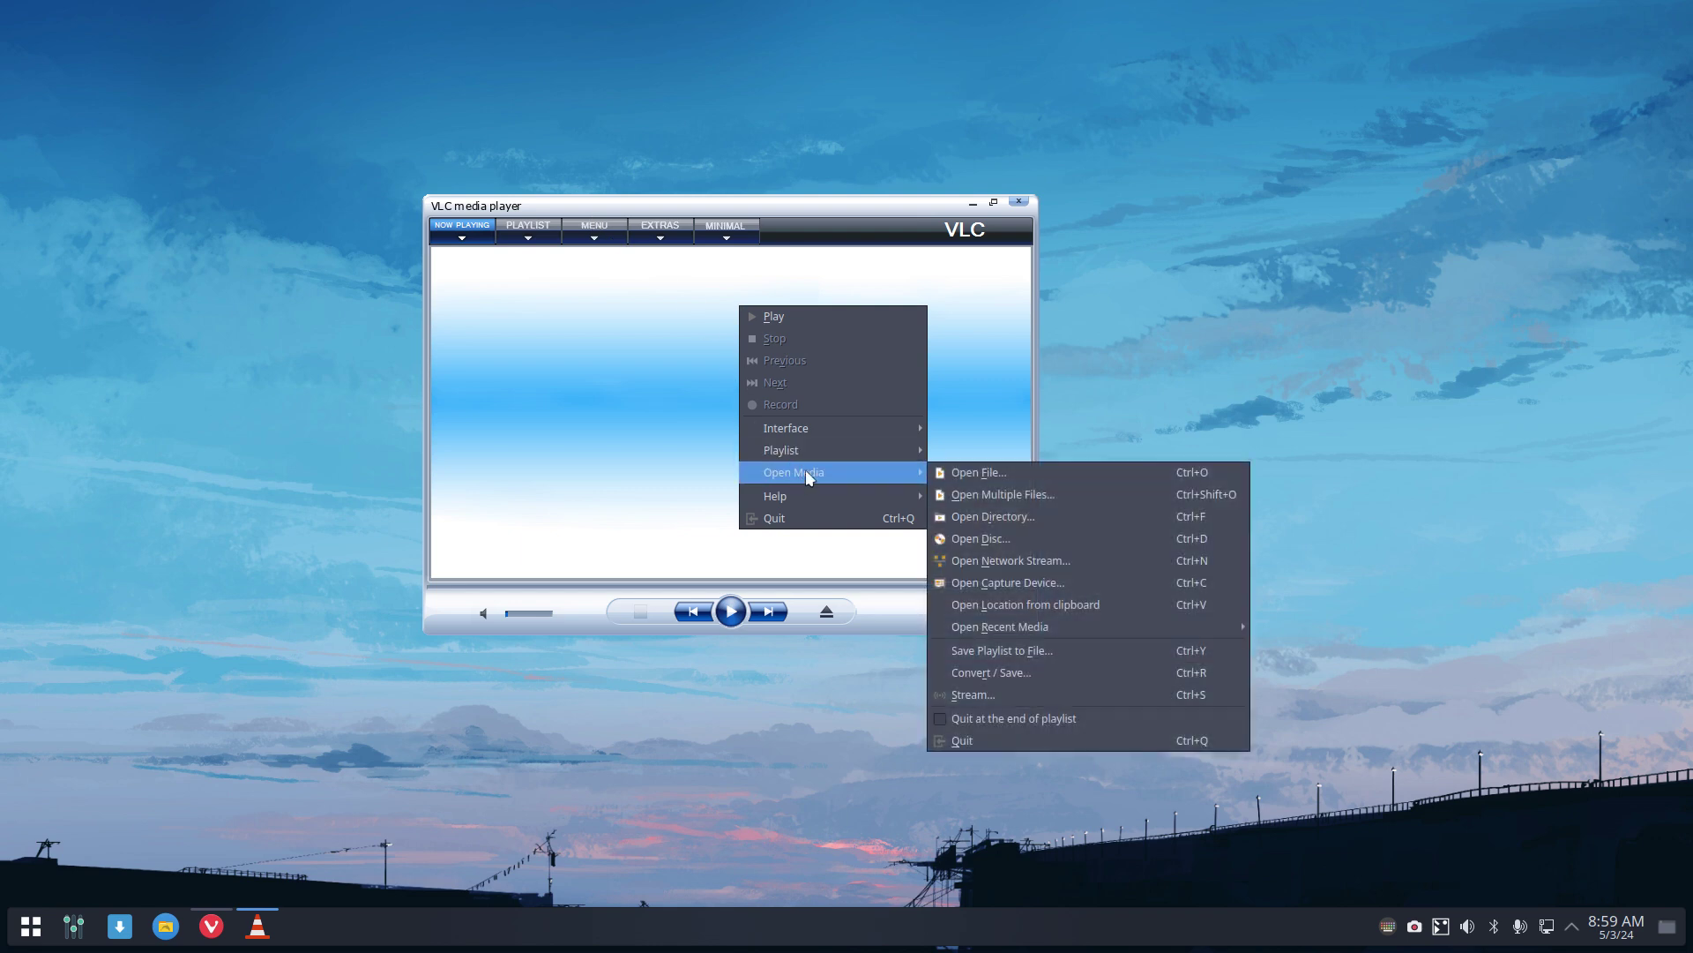
mouse_move(835, 428)
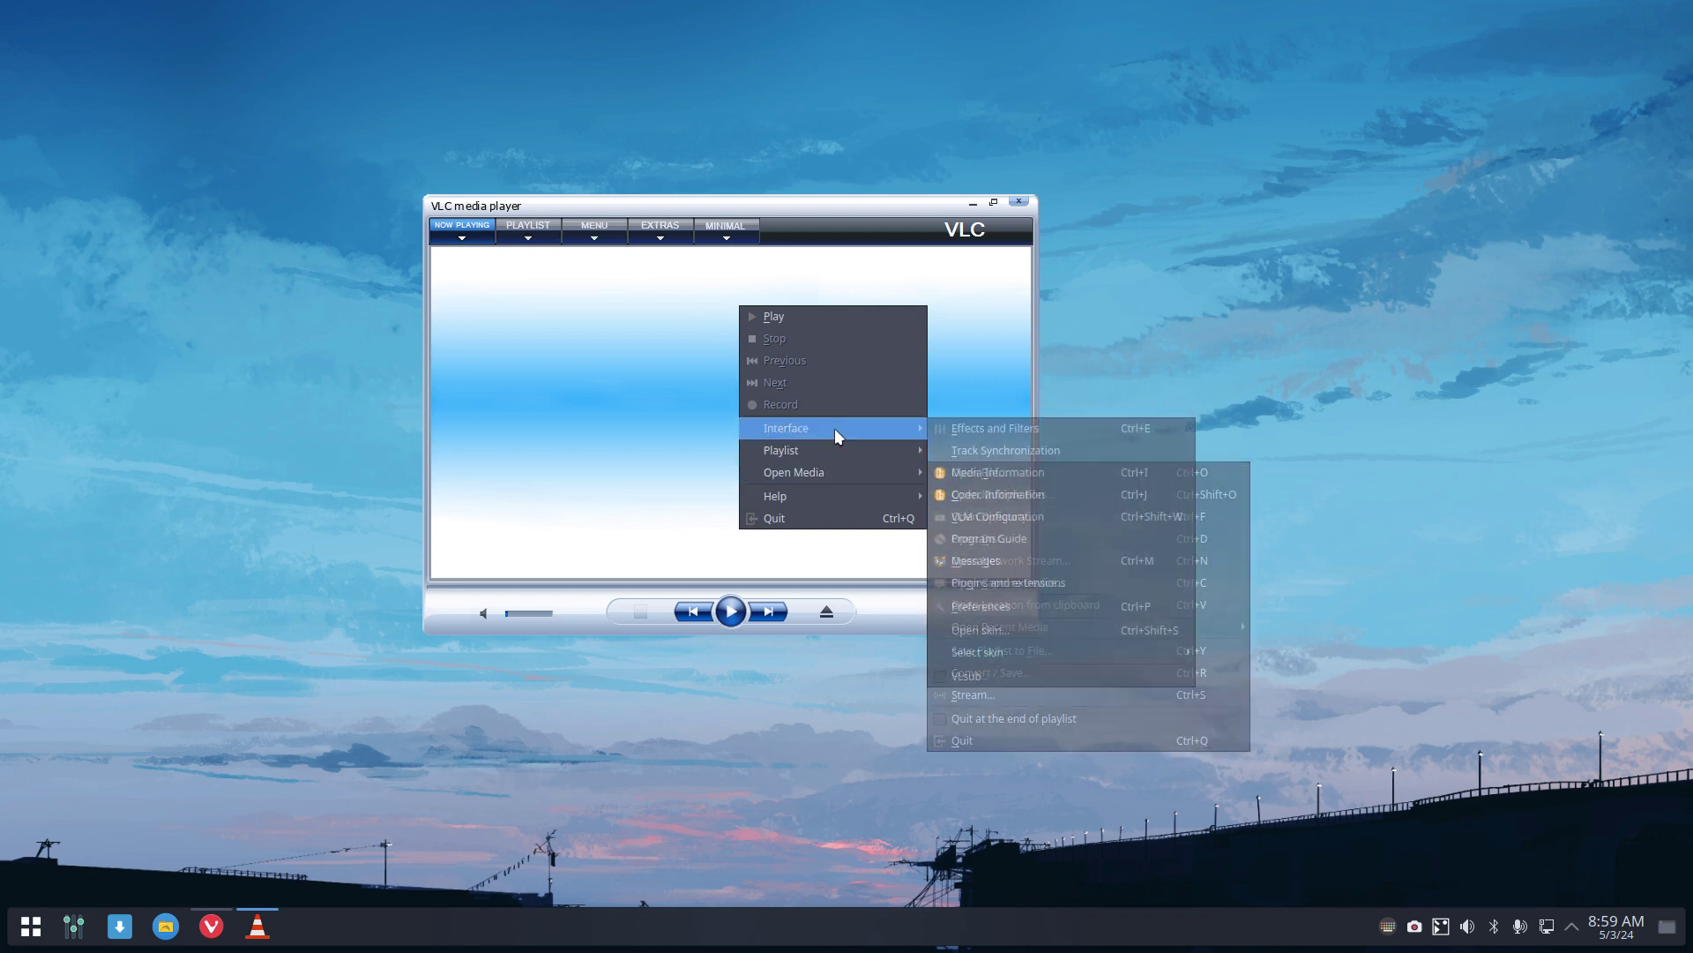
click(1018, 607)
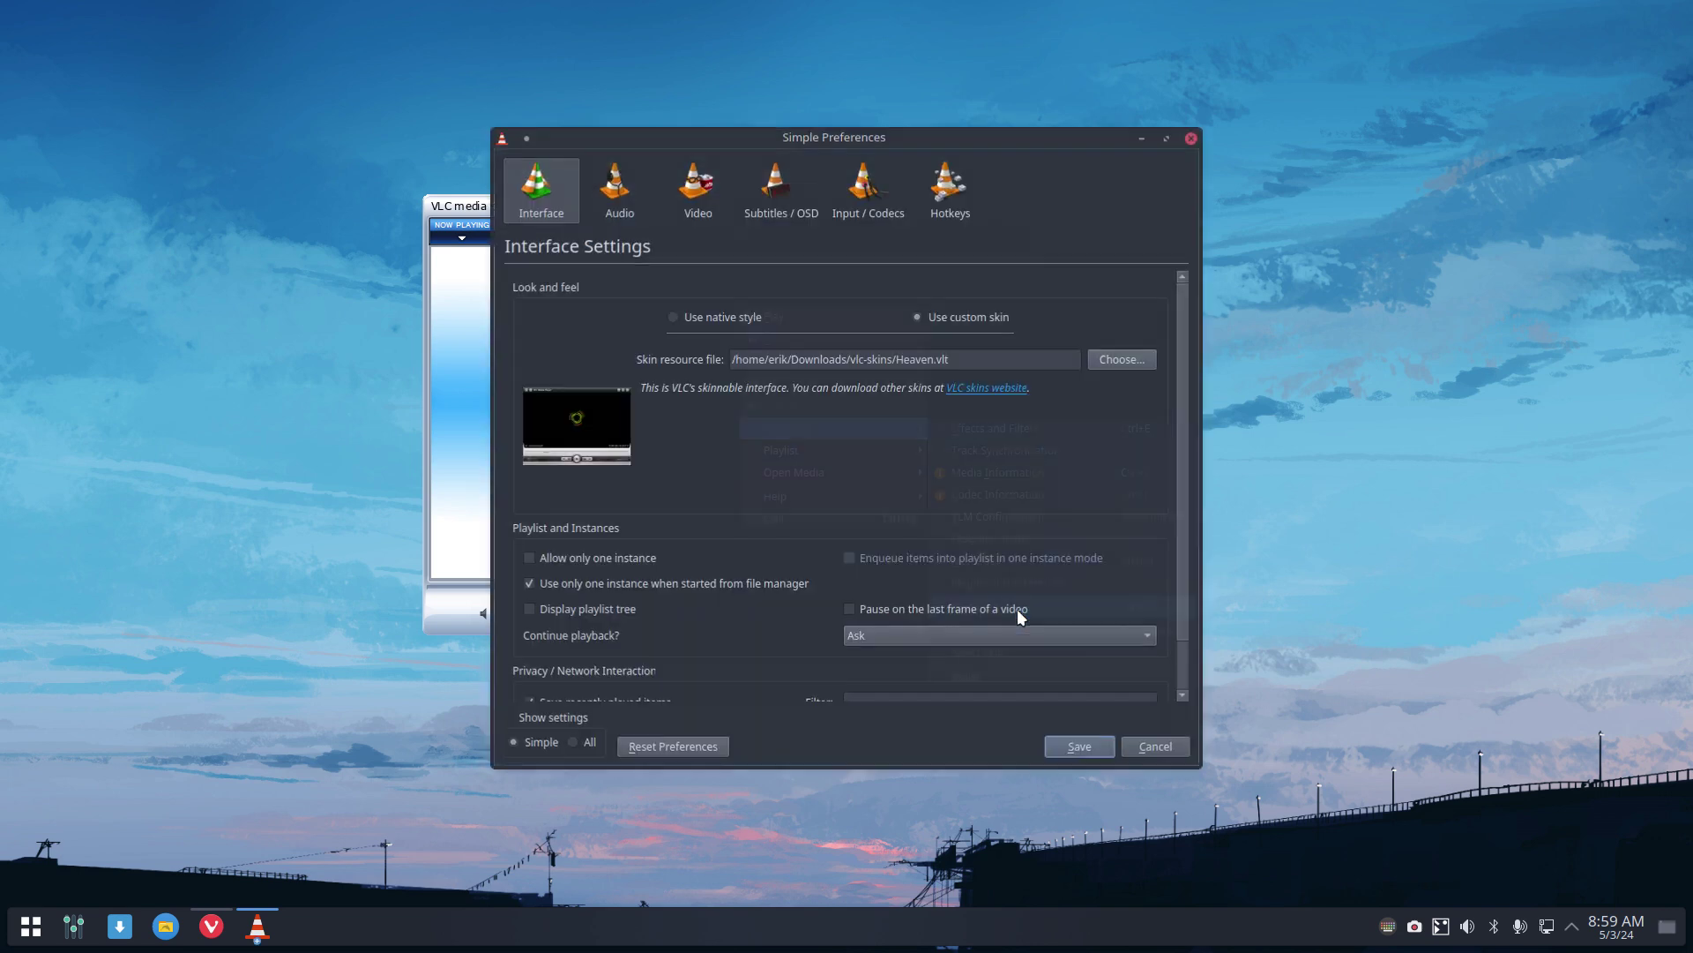
click(1124, 351)
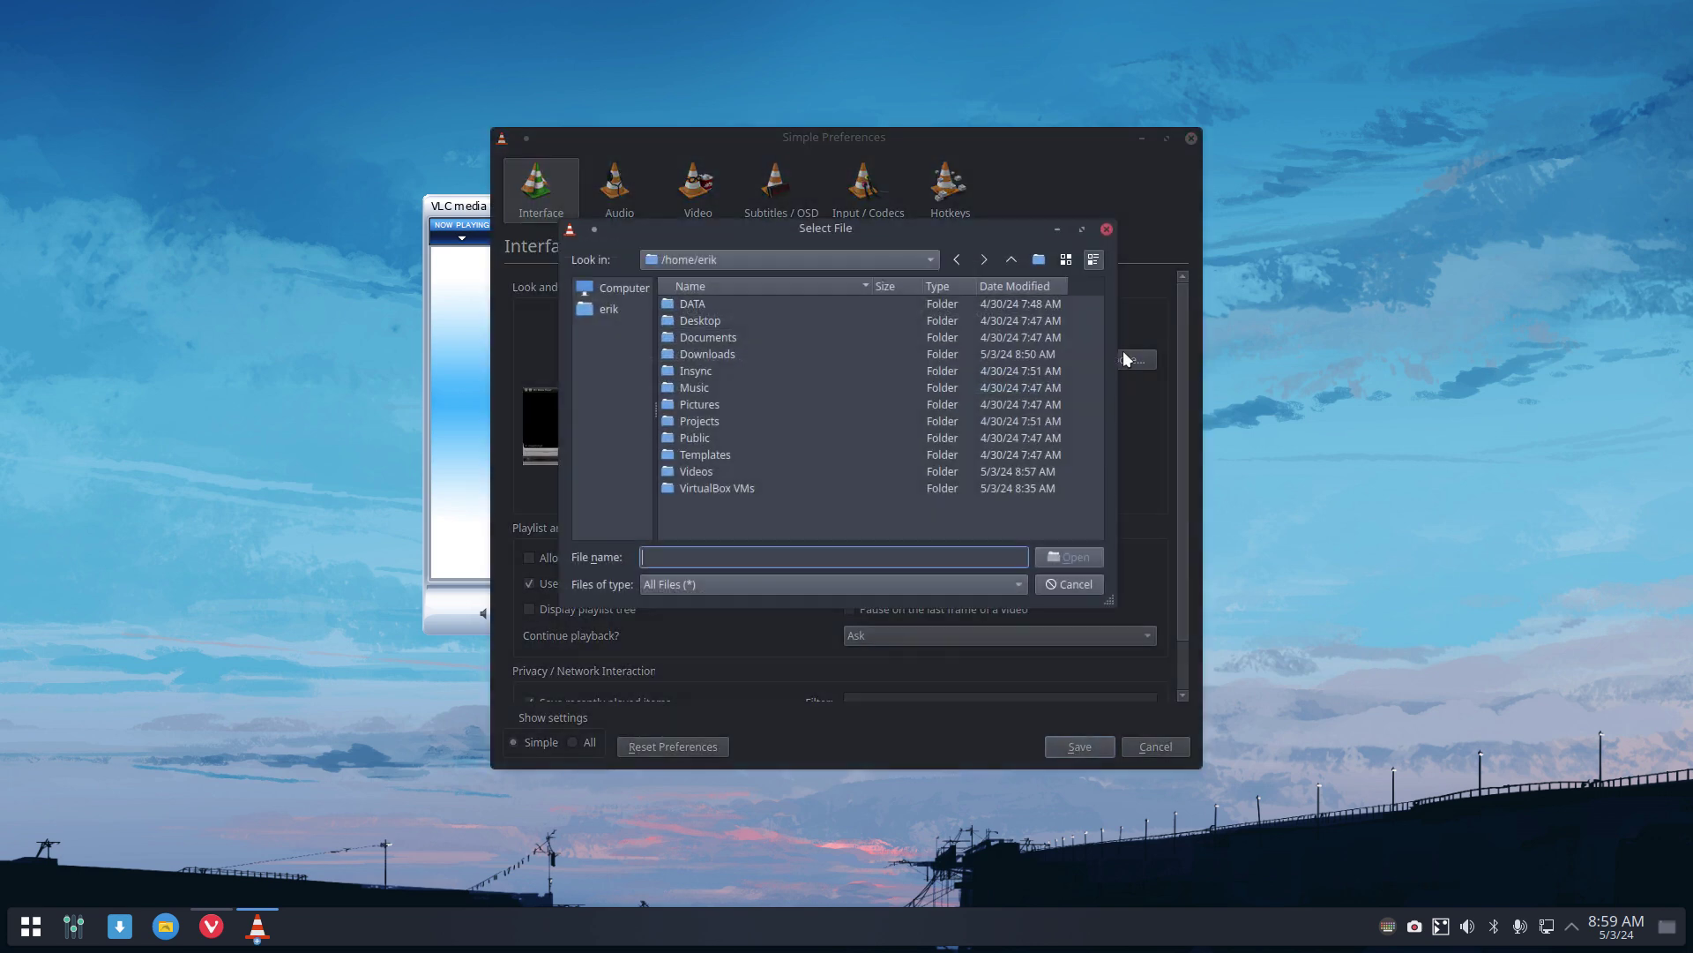
double_click(723, 351)
double_click(713, 304)
double_click(713, 304)
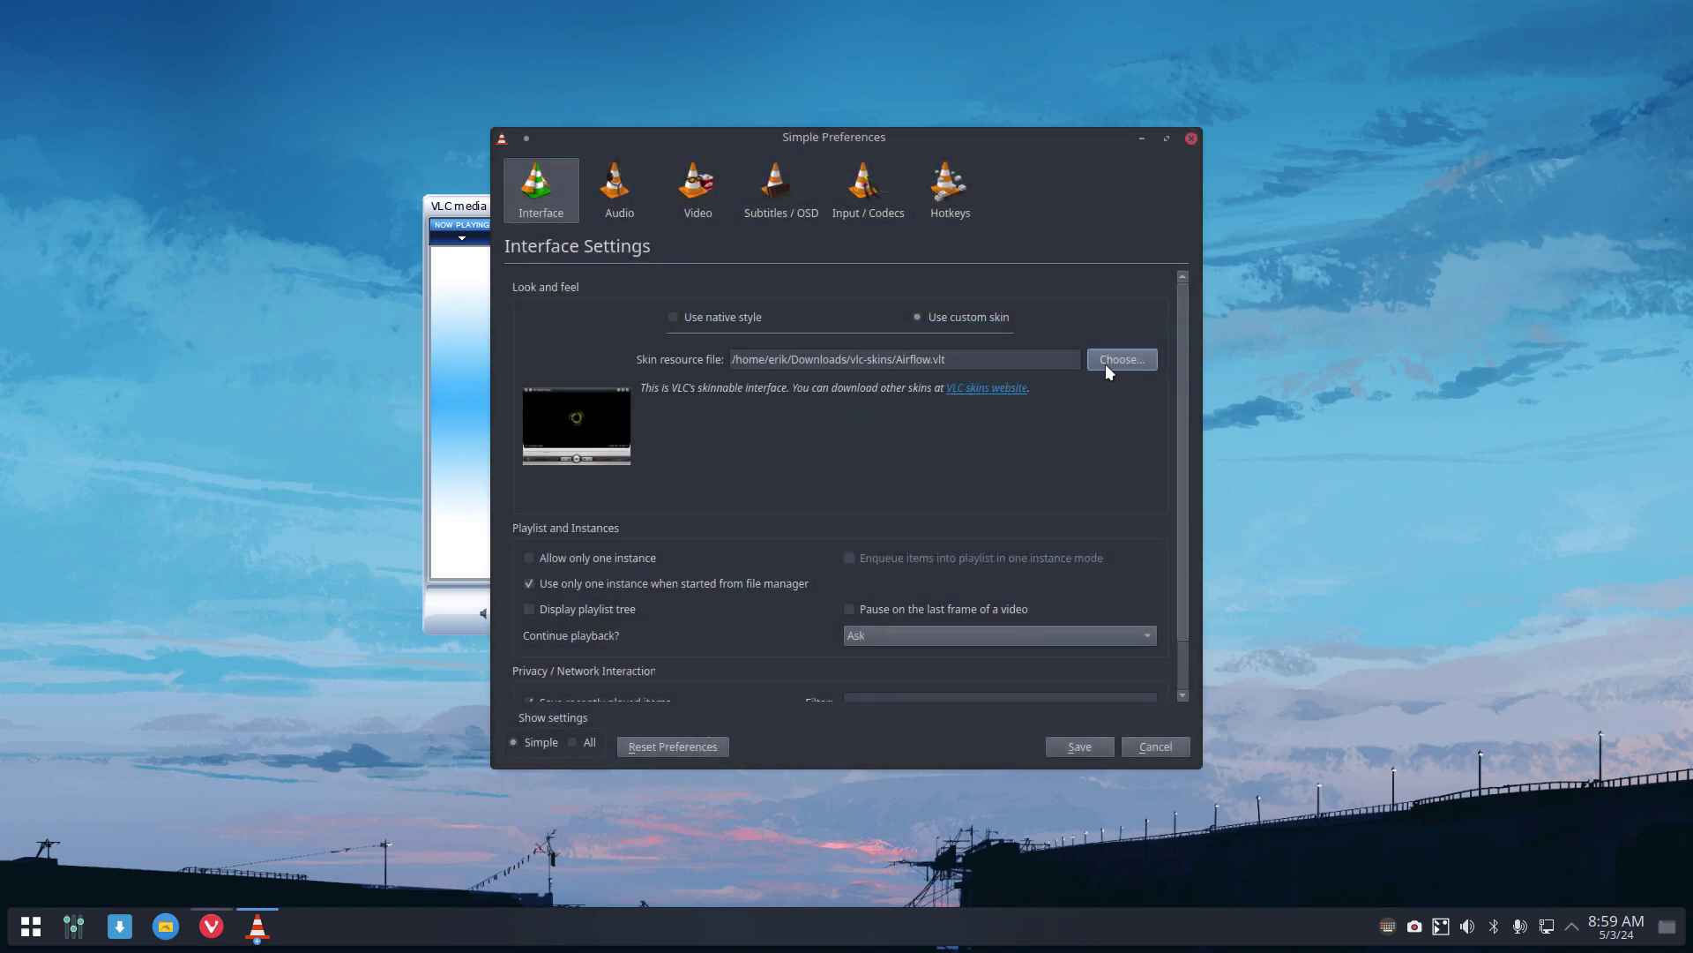
Step: Replace the skin resource file with earth_red.vlt from the Downloads/vlc-skins folder and save the preferences
click(1108, 367)
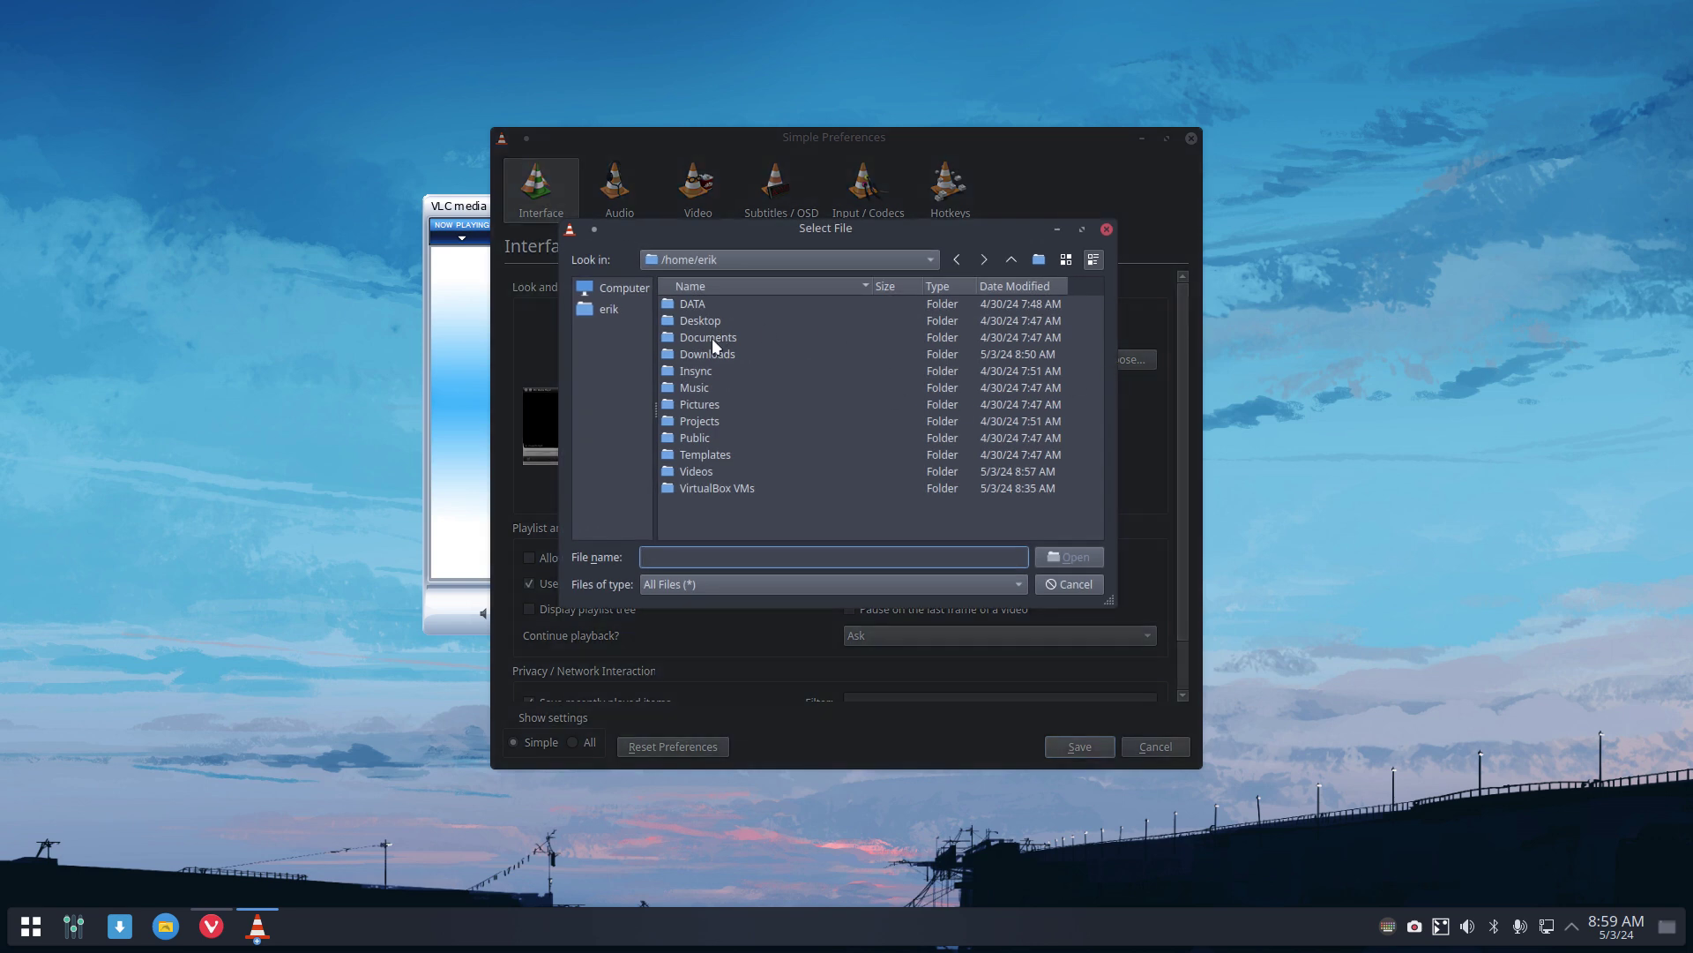
double_click(727, 354)
click(729, 303)
double_click(728, 304)
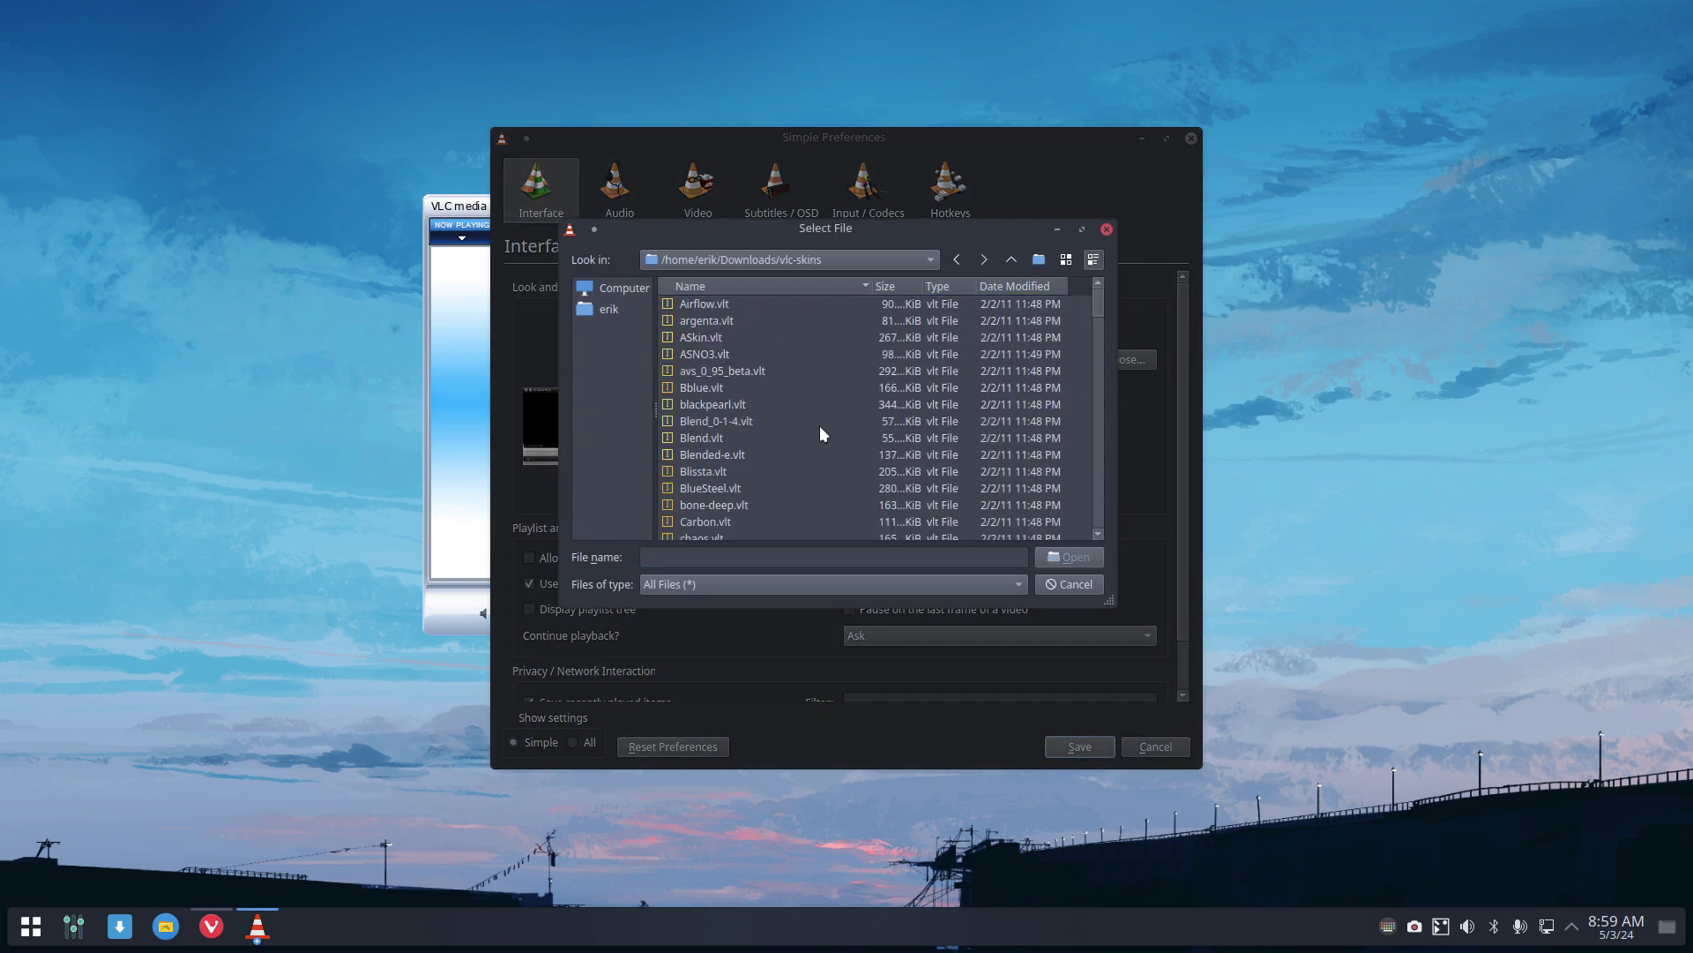
scroll(819, 425, down, 10)
scroll(820, 430, down, 1)
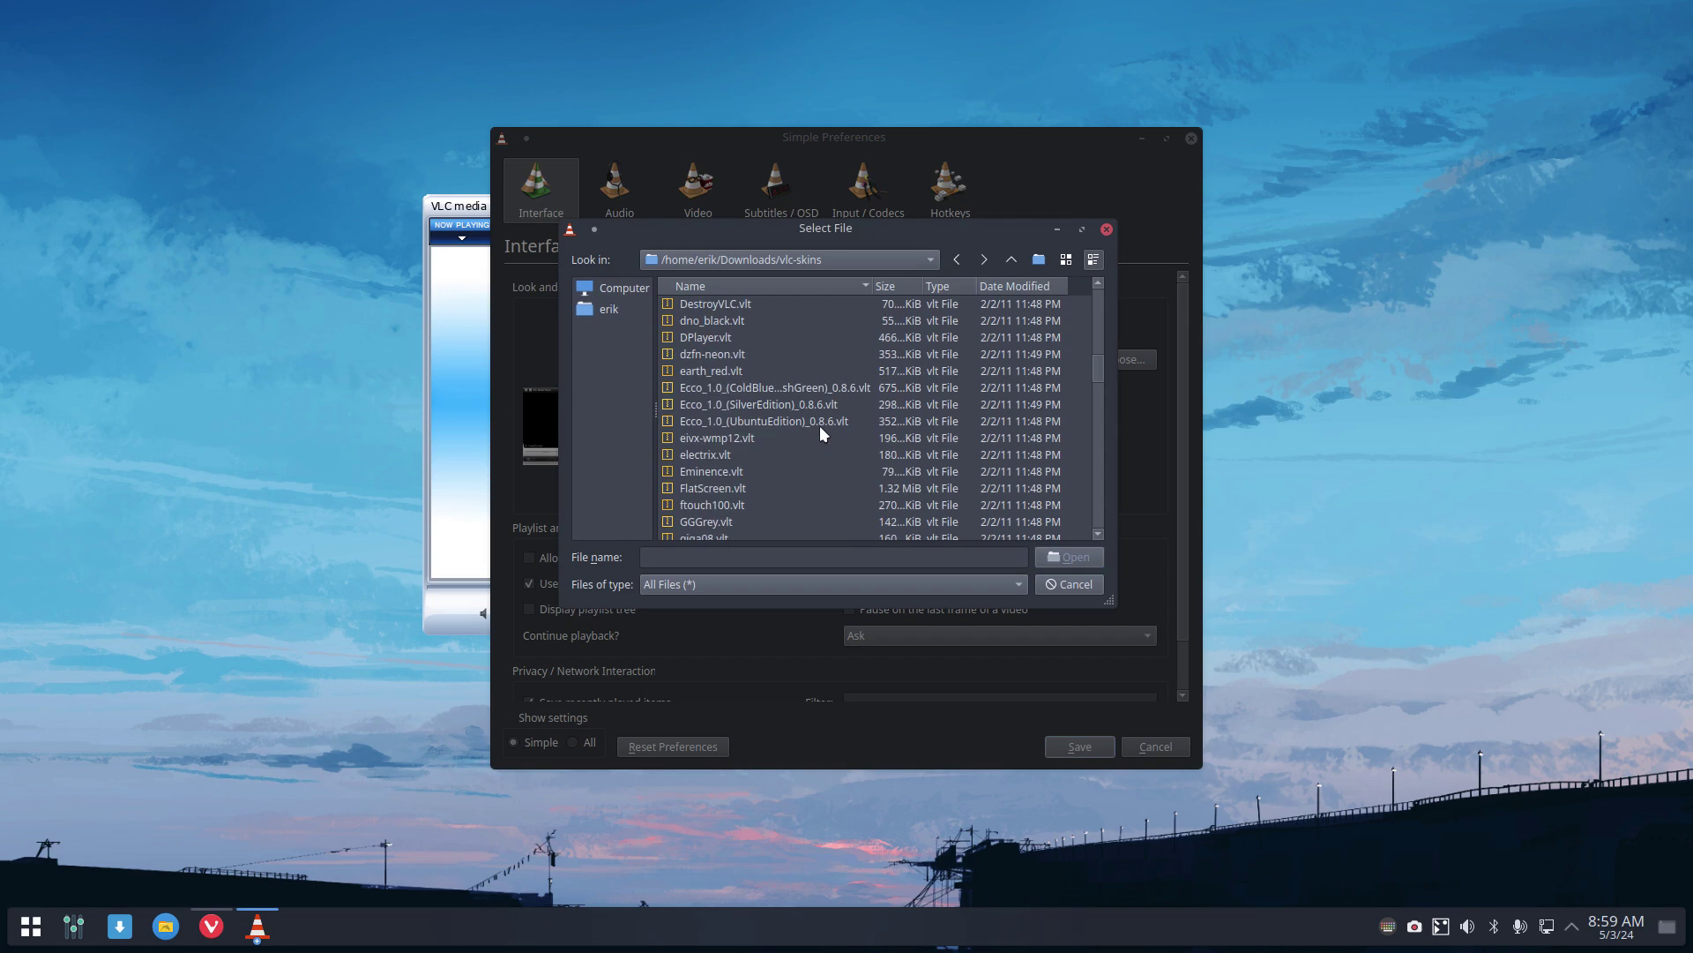
double_click(757, 372)
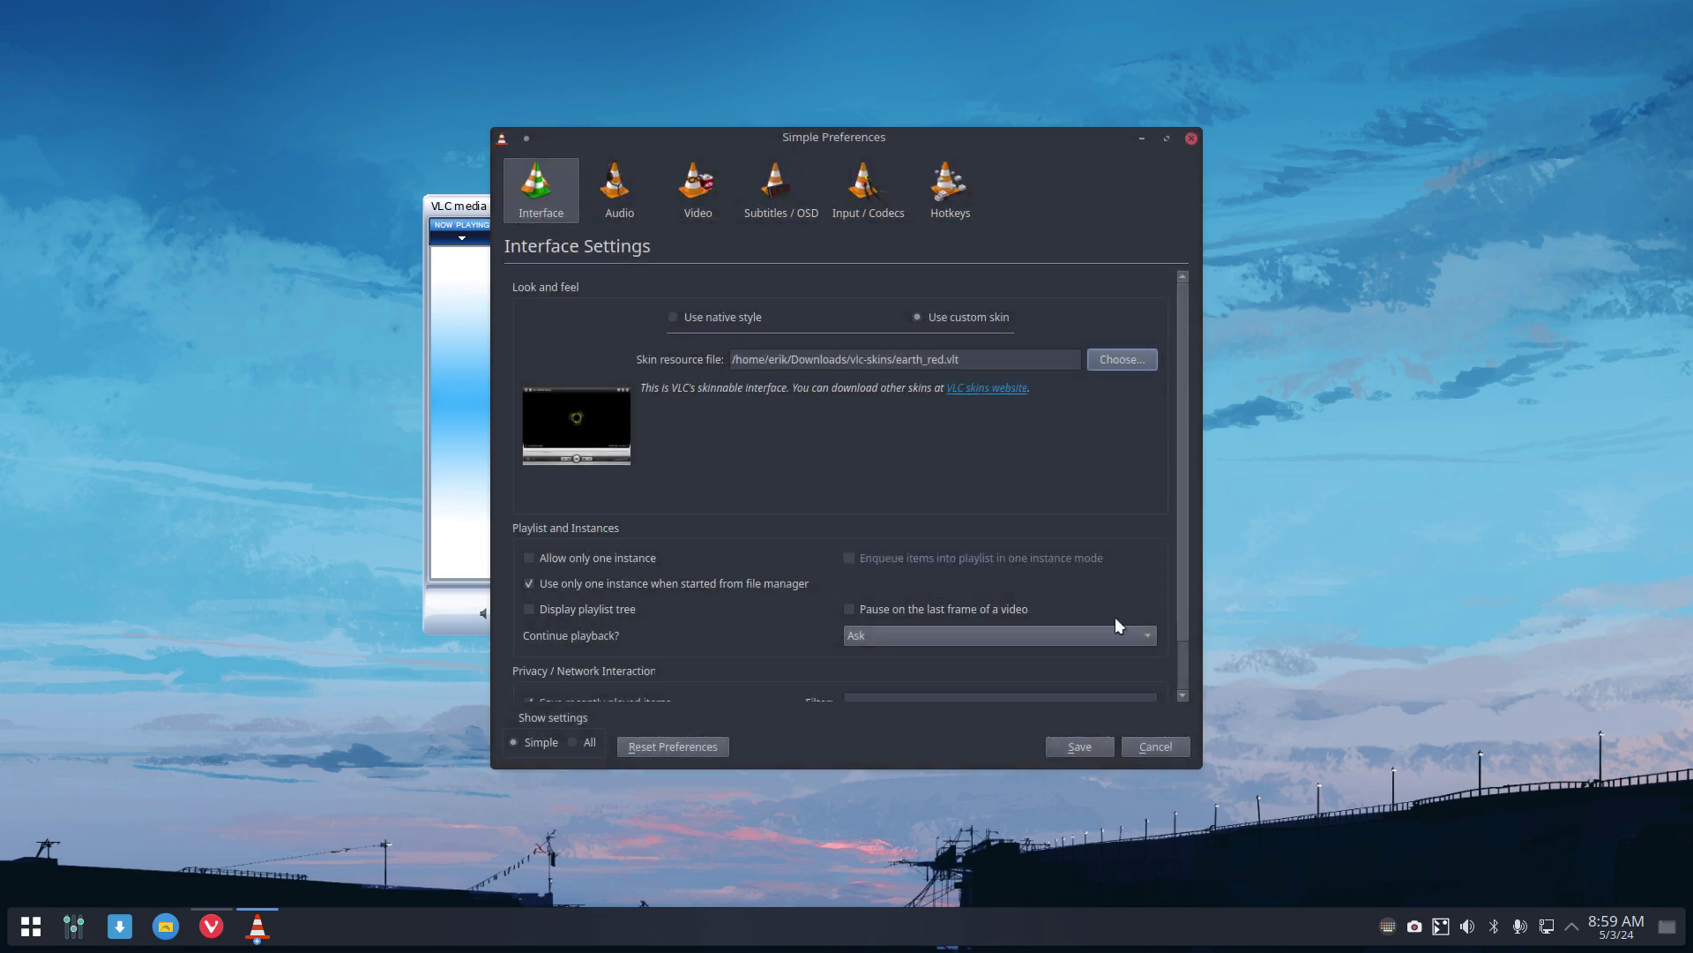
click(1093, 744)
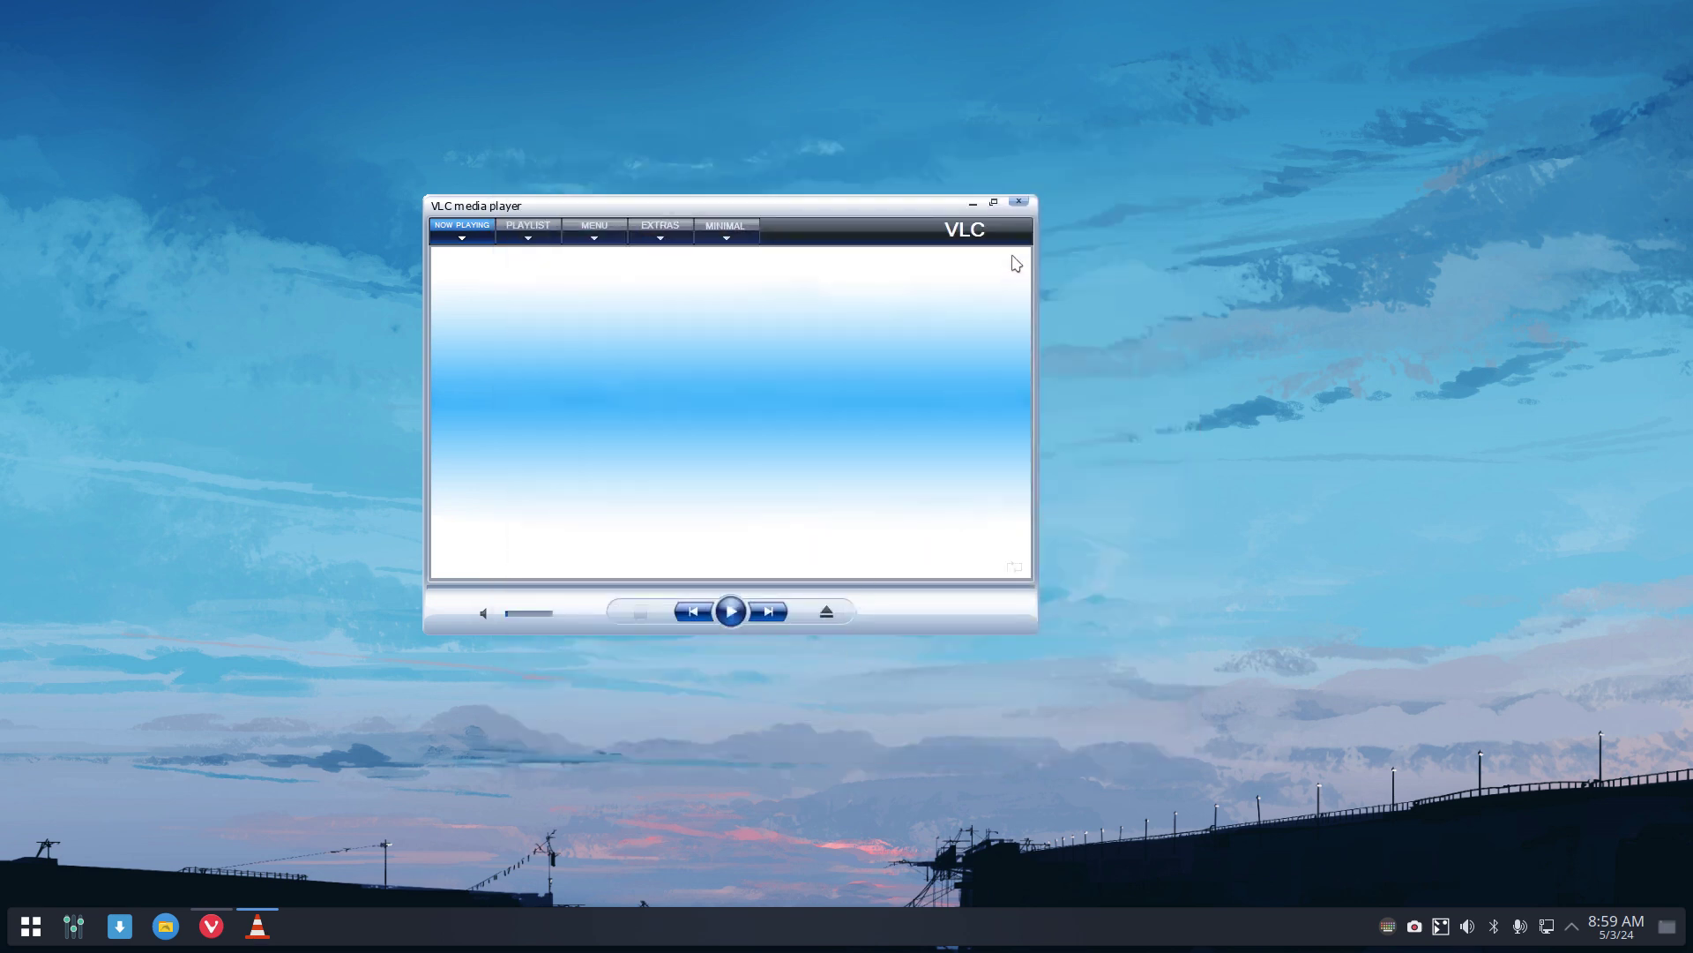
Step: Restart VLC media player to load the earth_red skin and move the player away from the desktop's corner
click(1019, 203)
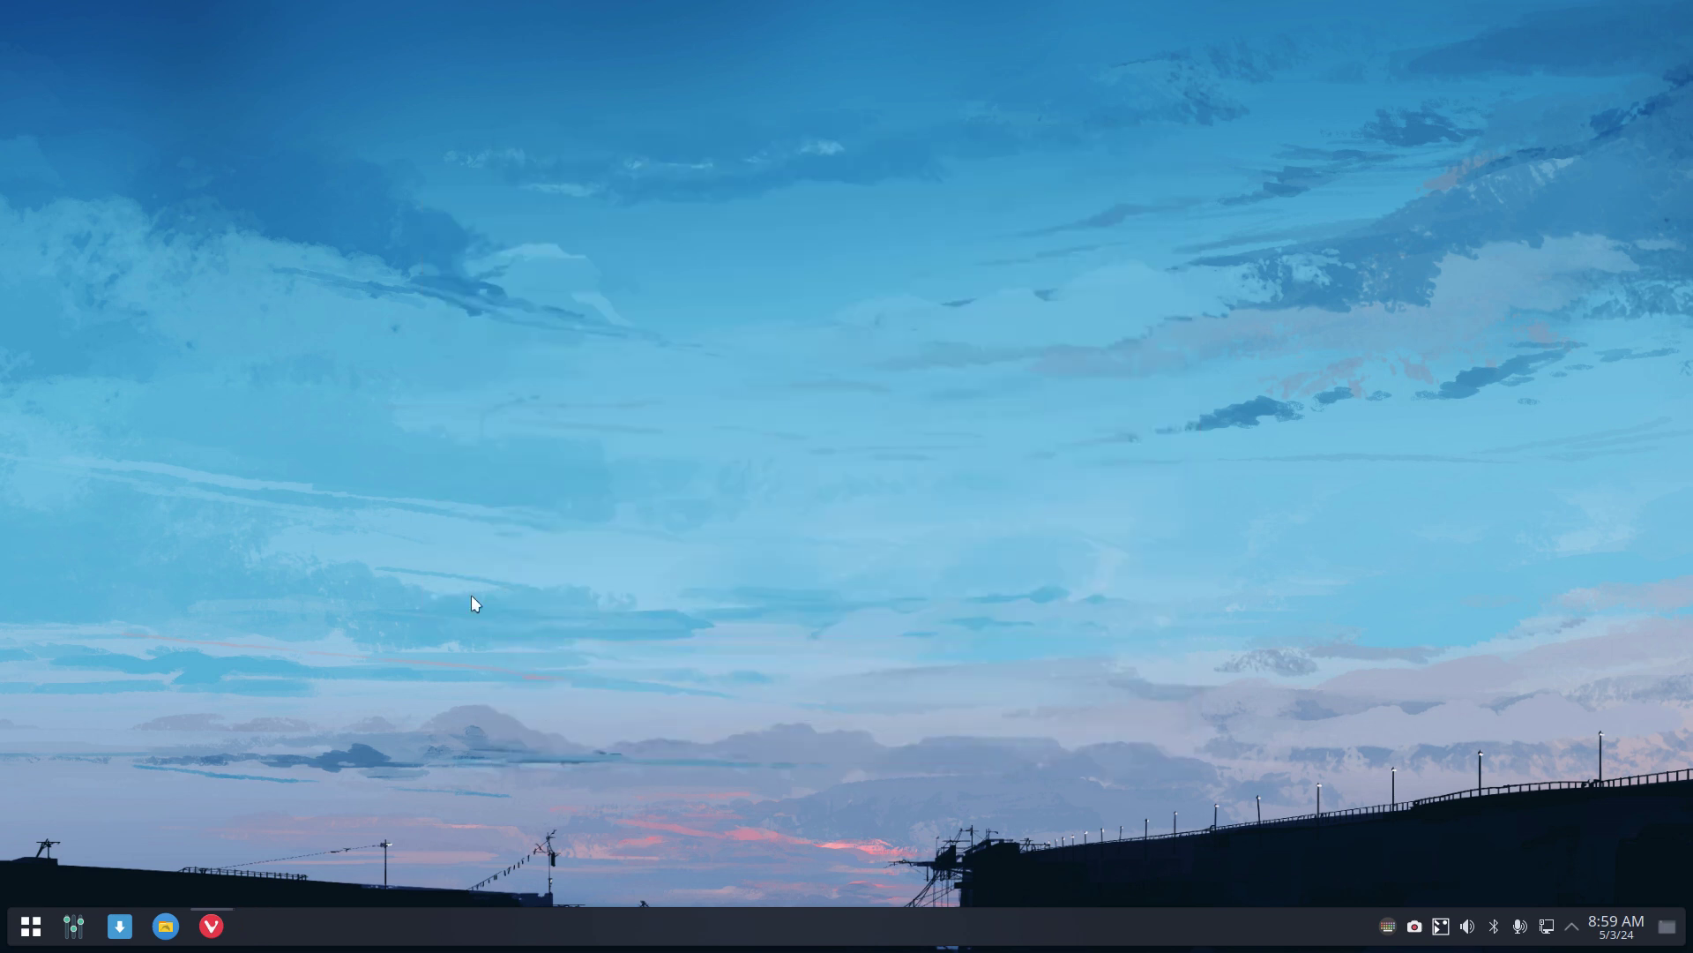
click(46, 926)
text(vlc)
key(Return)
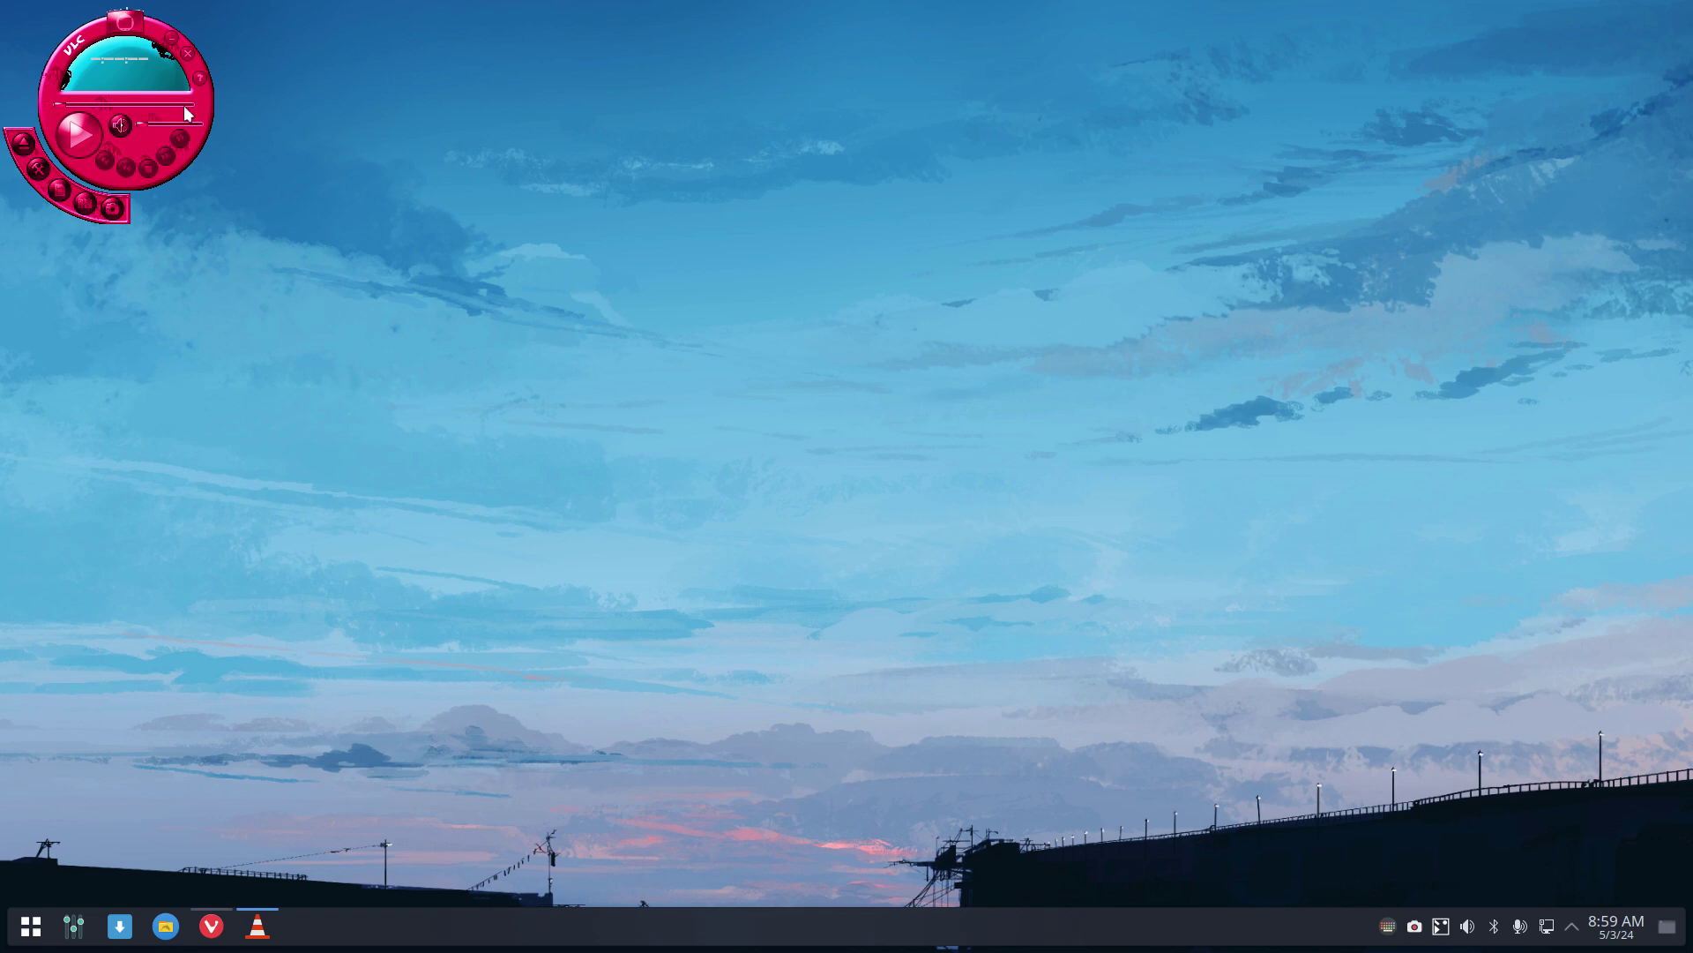
drag(196, 106, 718, 224)
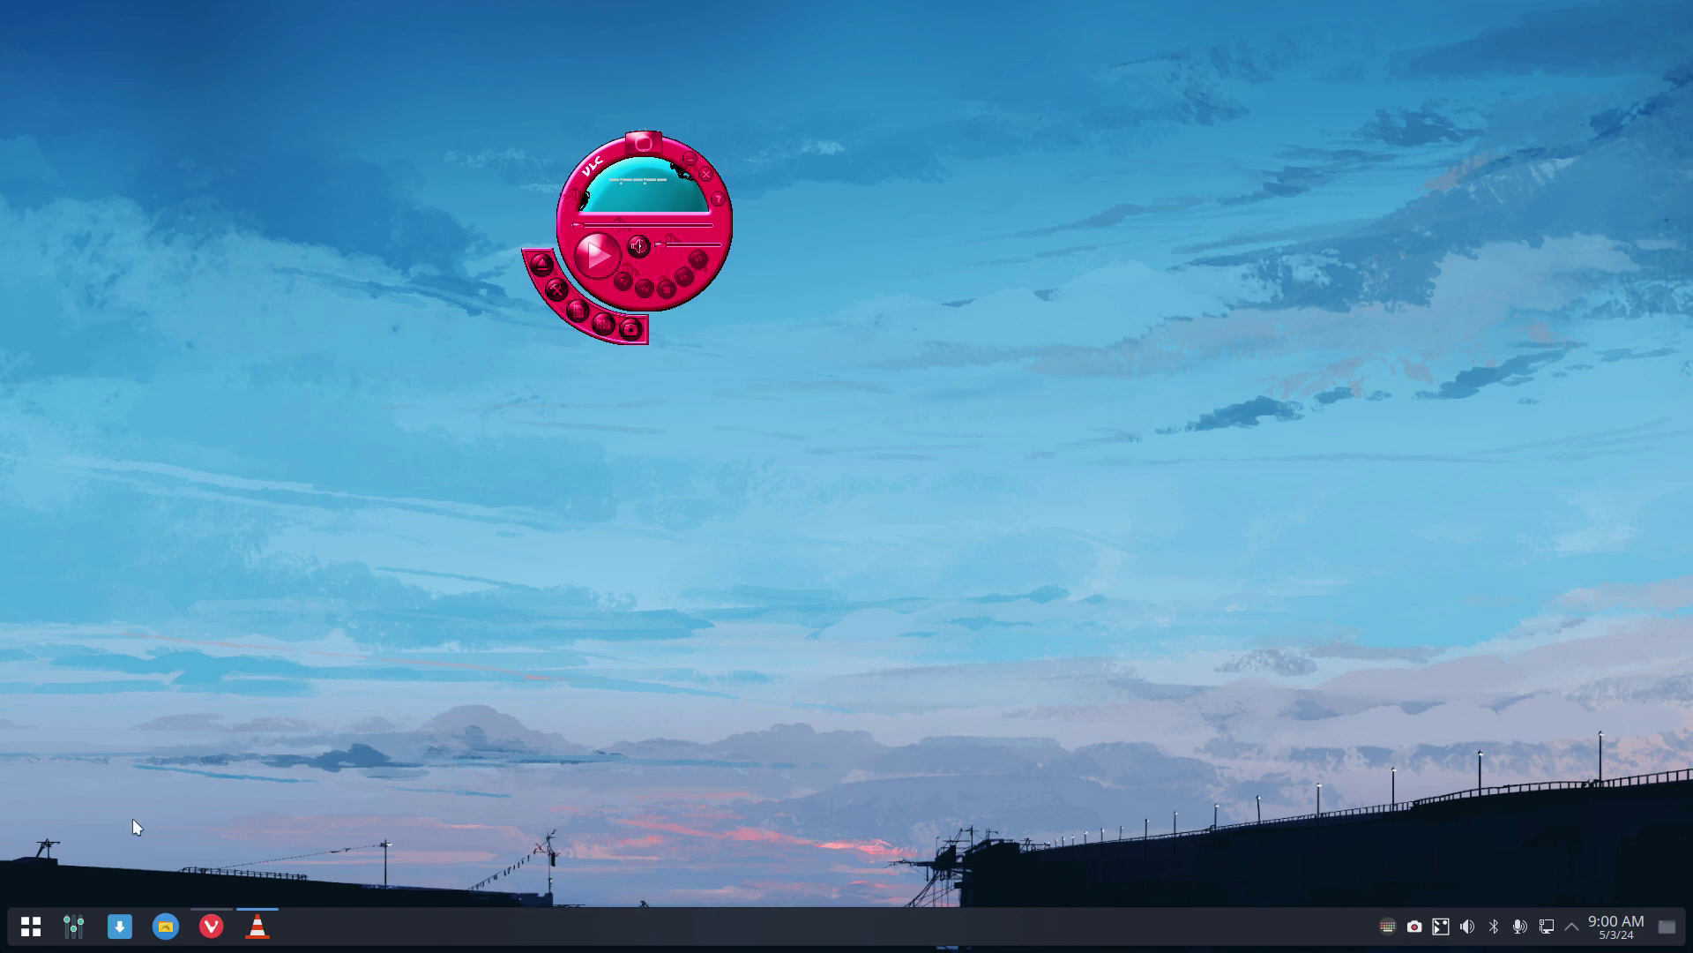
click(31, 928)
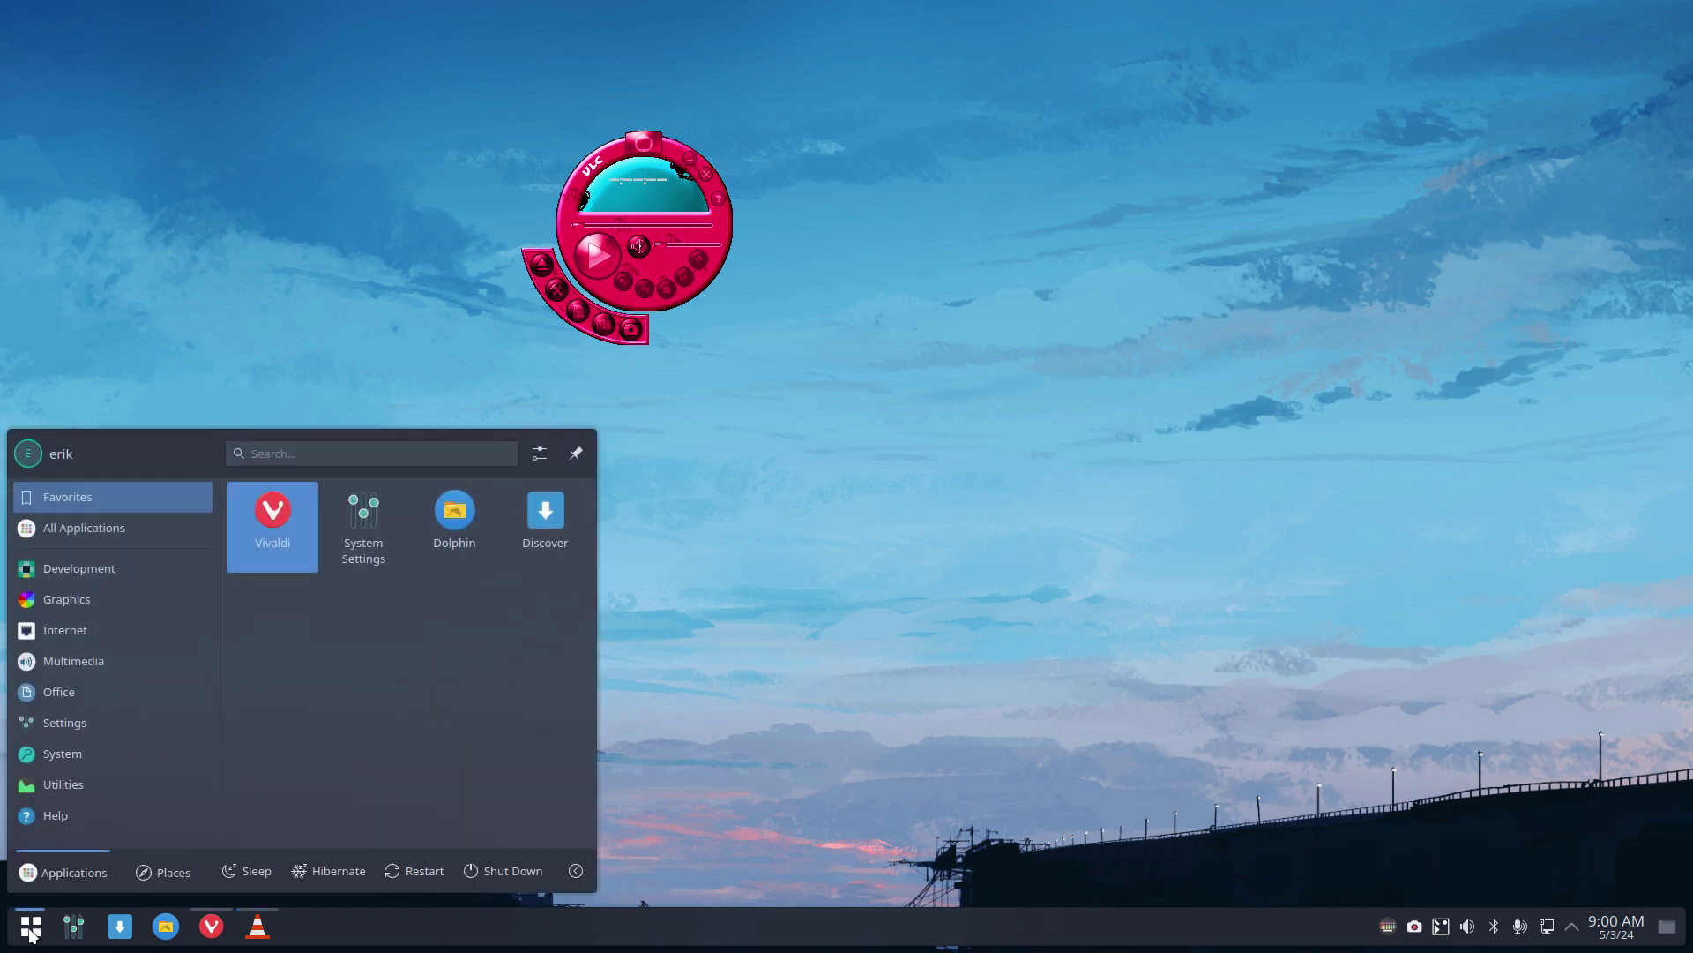
click(778, 540)
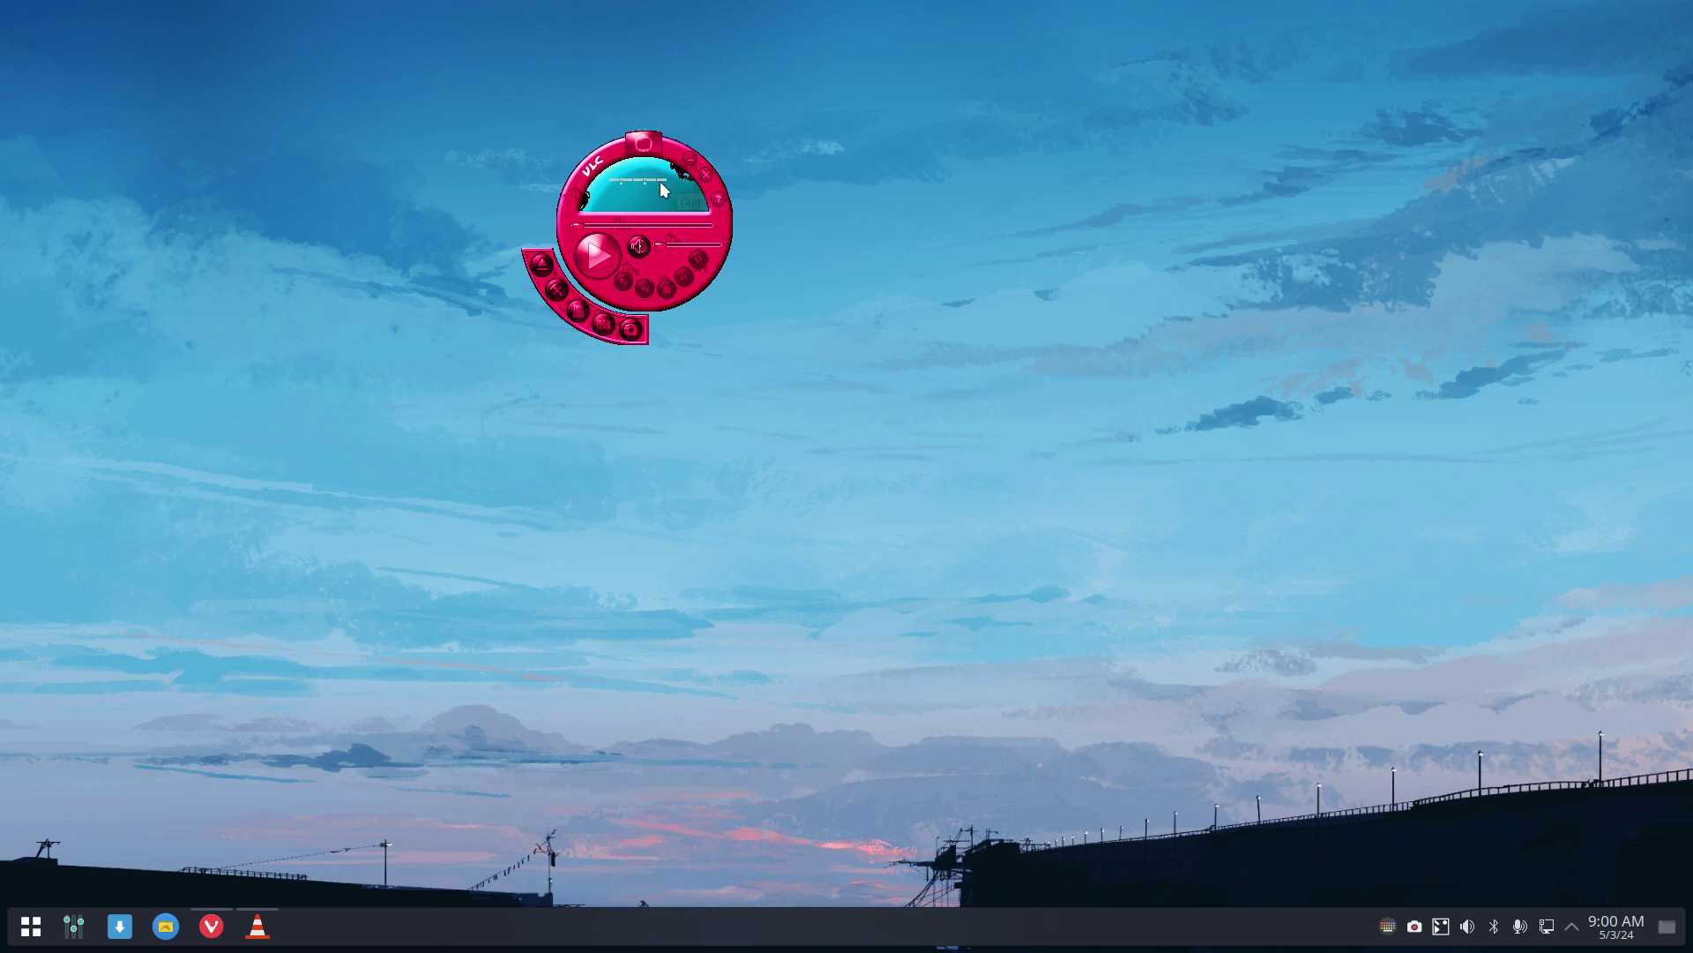
Step: Switch the interface look back to native style in VLC's preferences and save the change
right_click(561, 228)
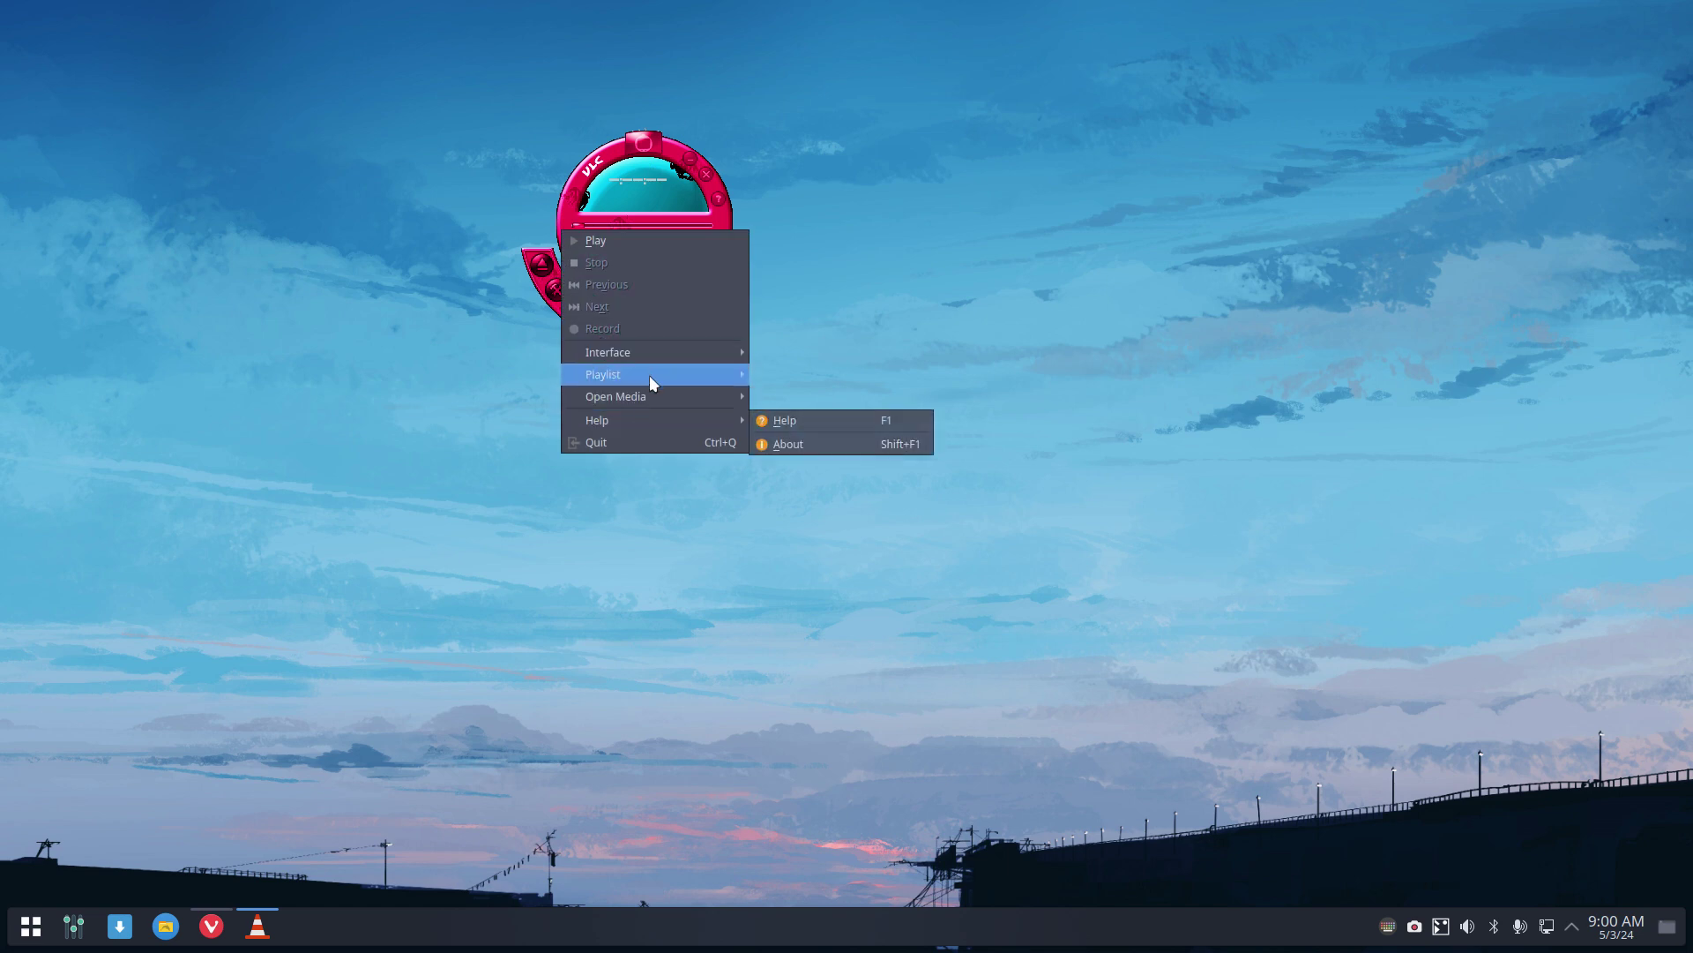
mouse_move(669, 357)
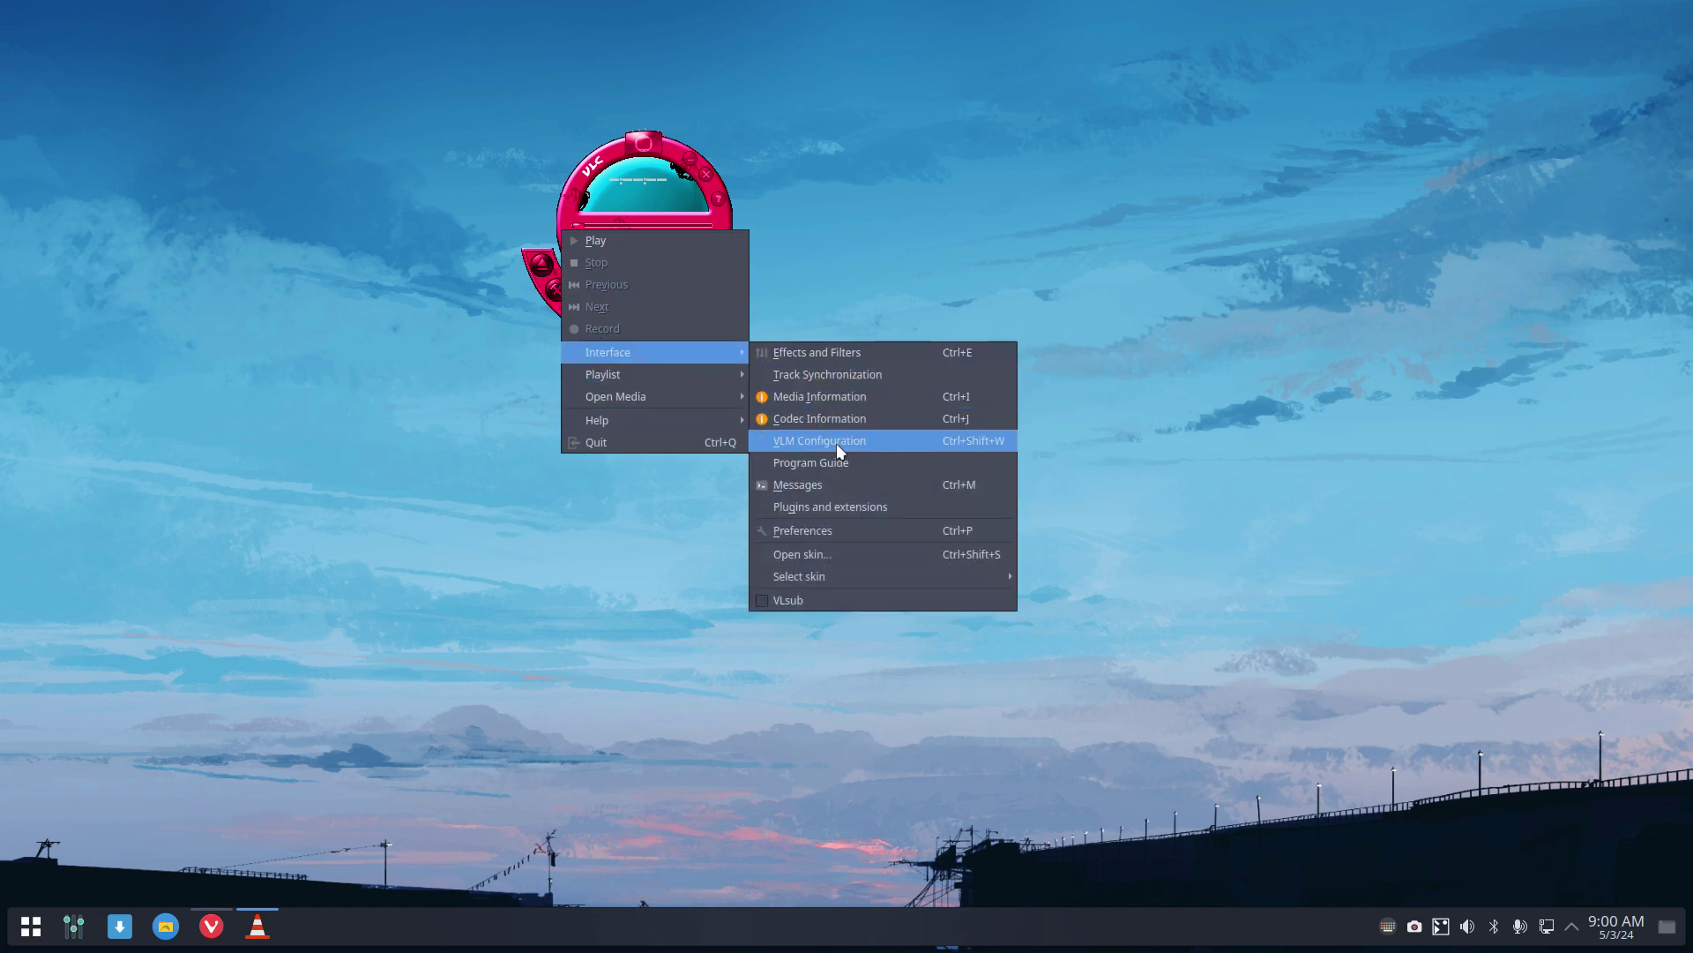
click(859, 533)
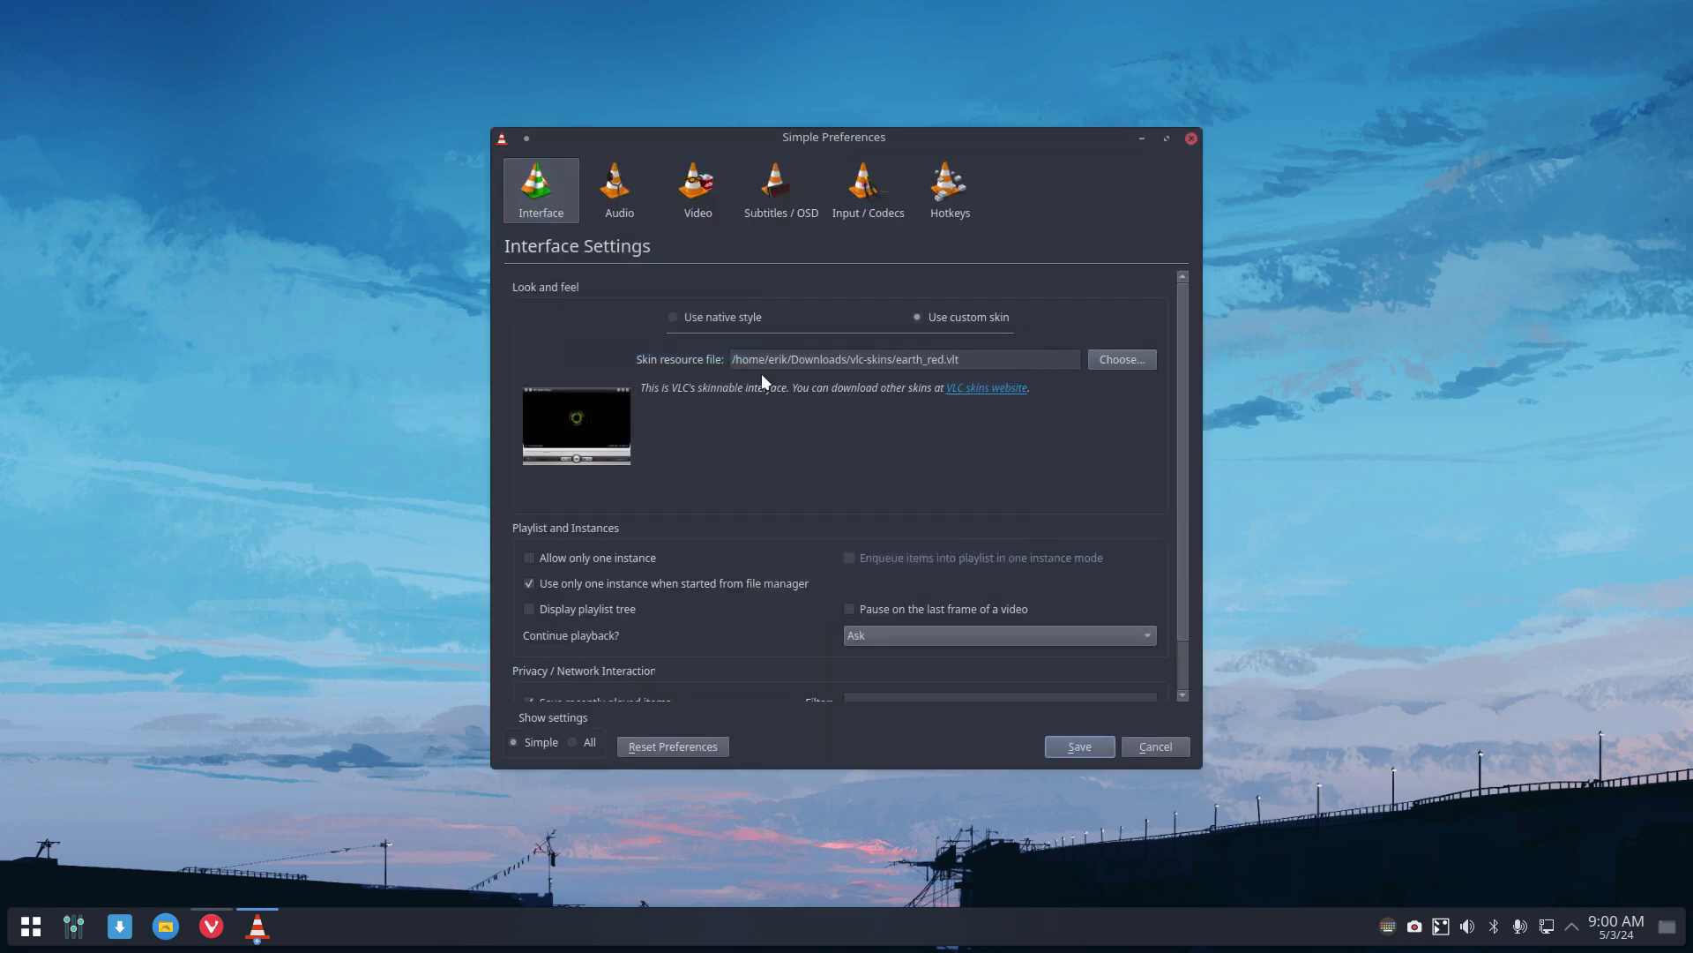
click(719, 319)
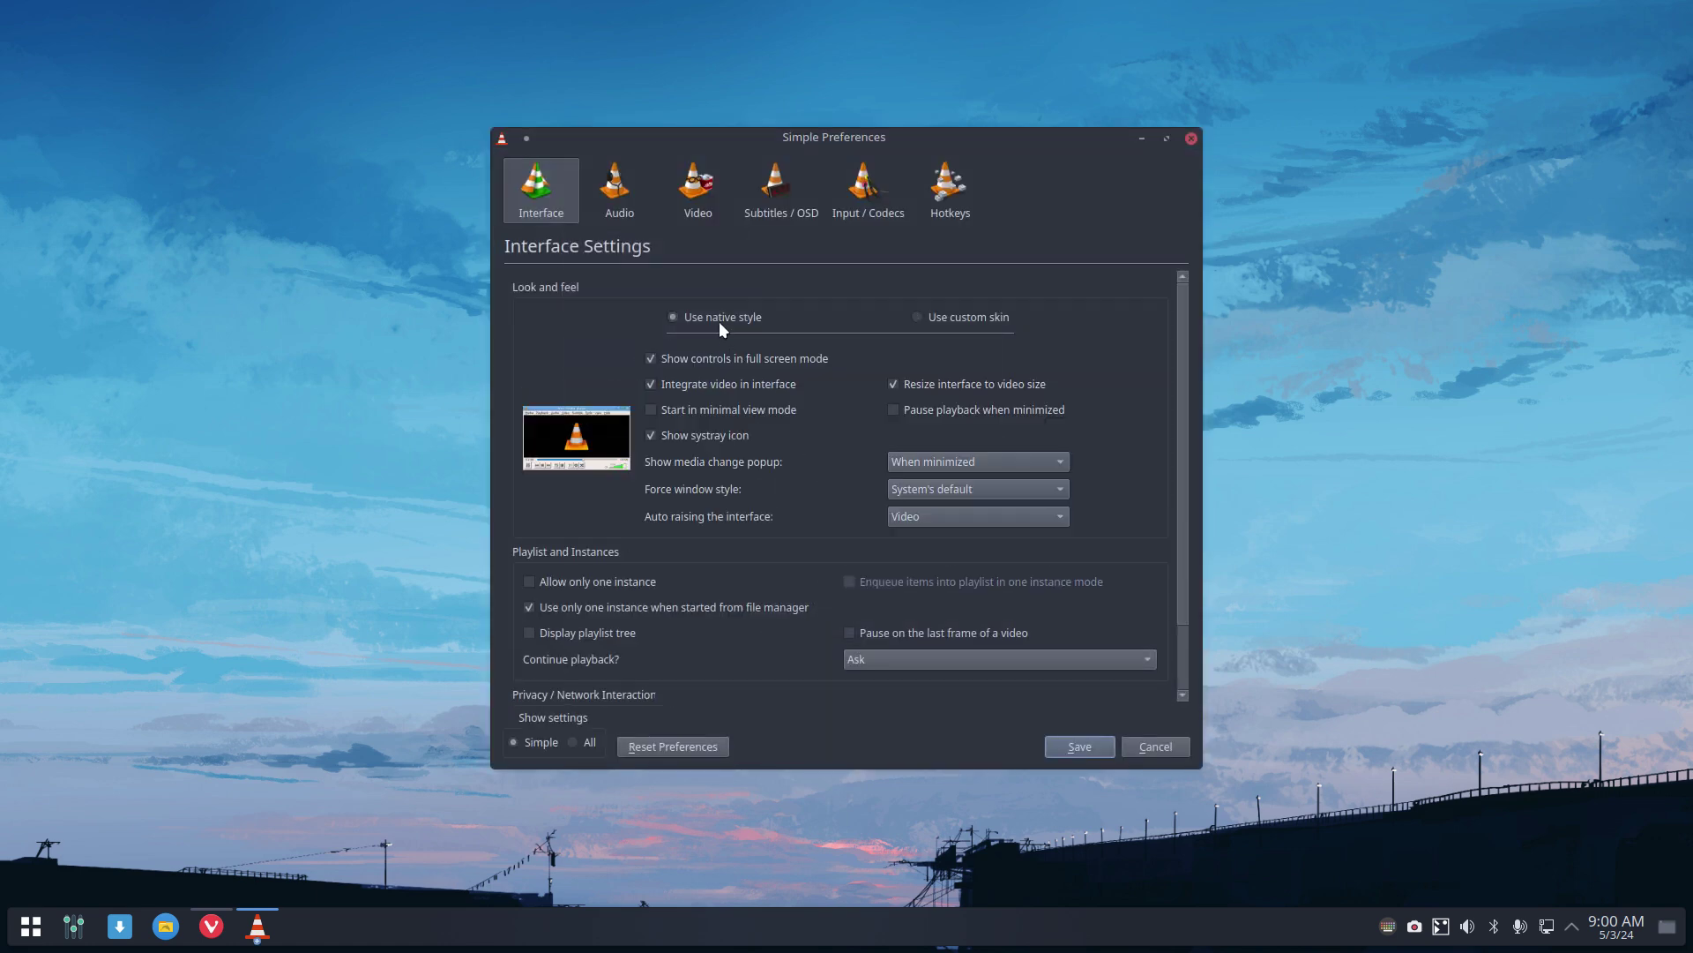
click(1076, 749)
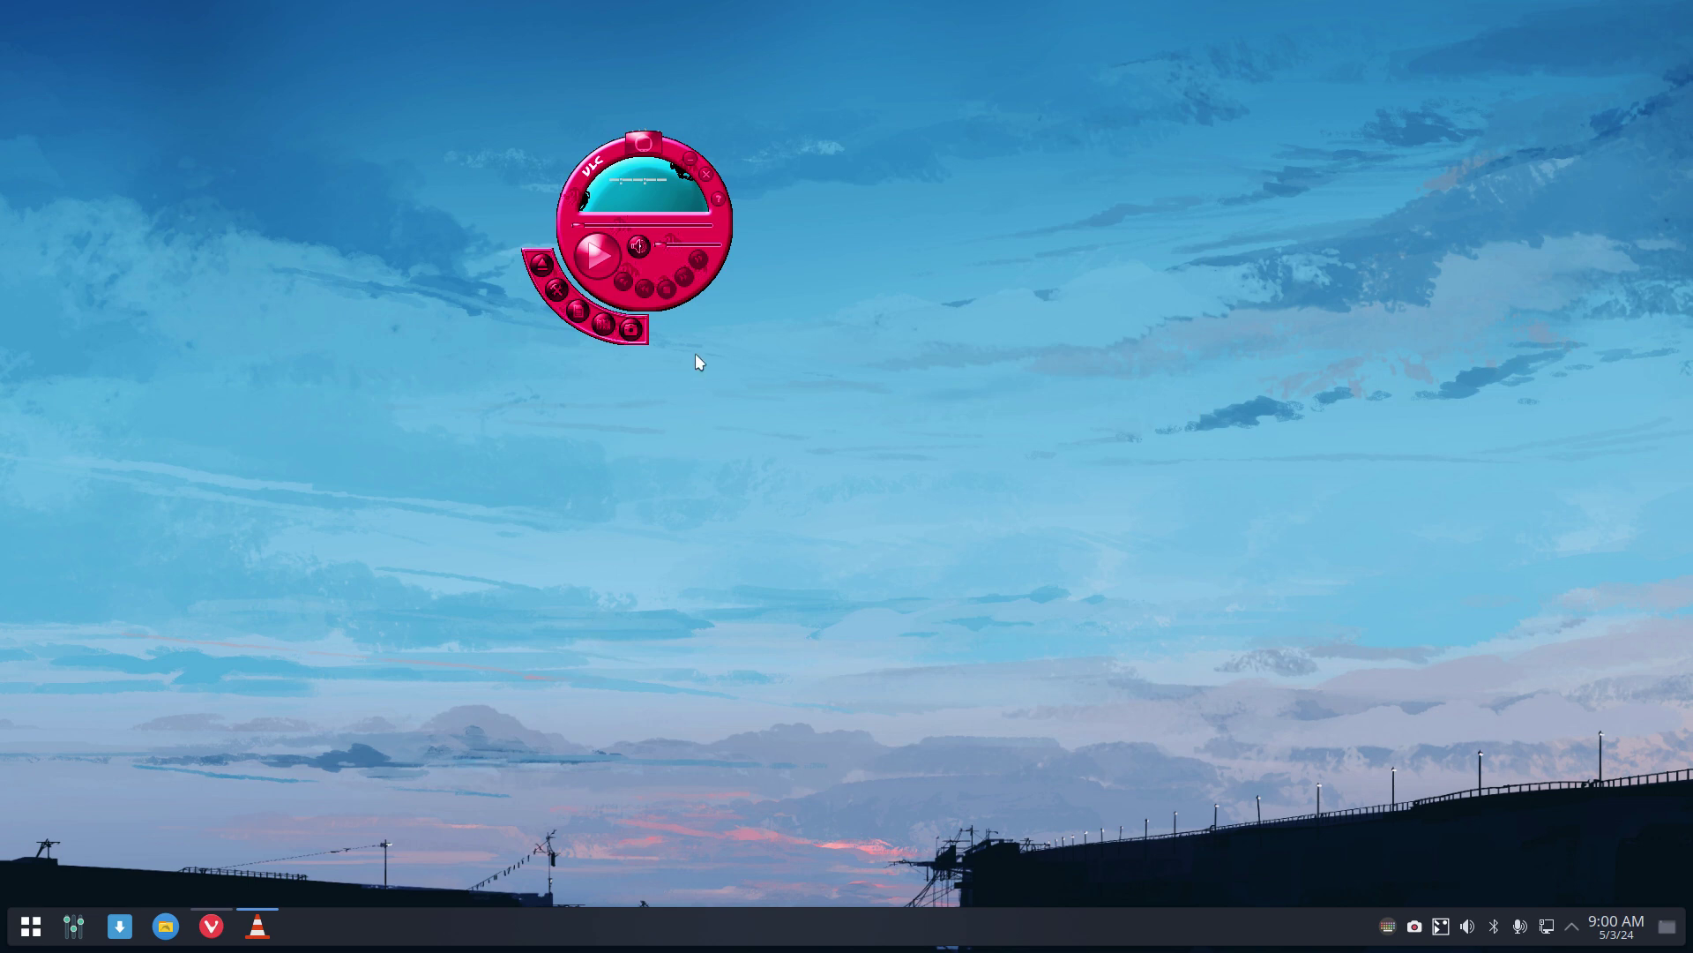
Step: Quit the skinned player and relaunch VLC media player to load its native interface
click(707, 175)
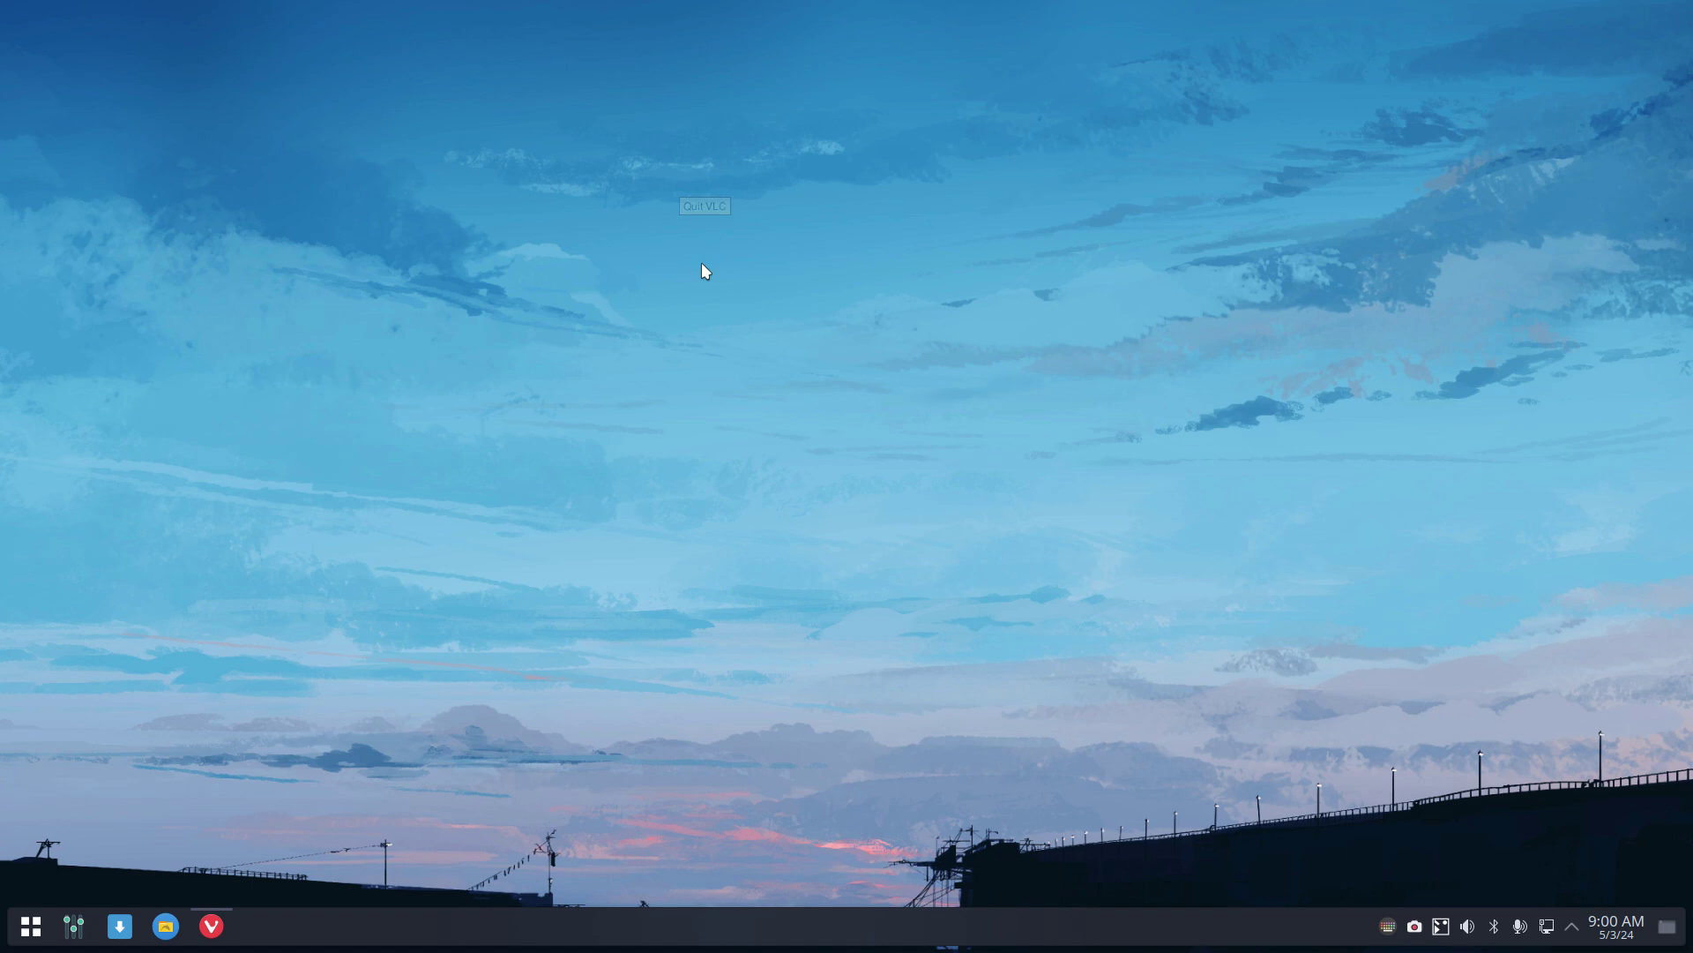
click(31, 926)
text(vlc)
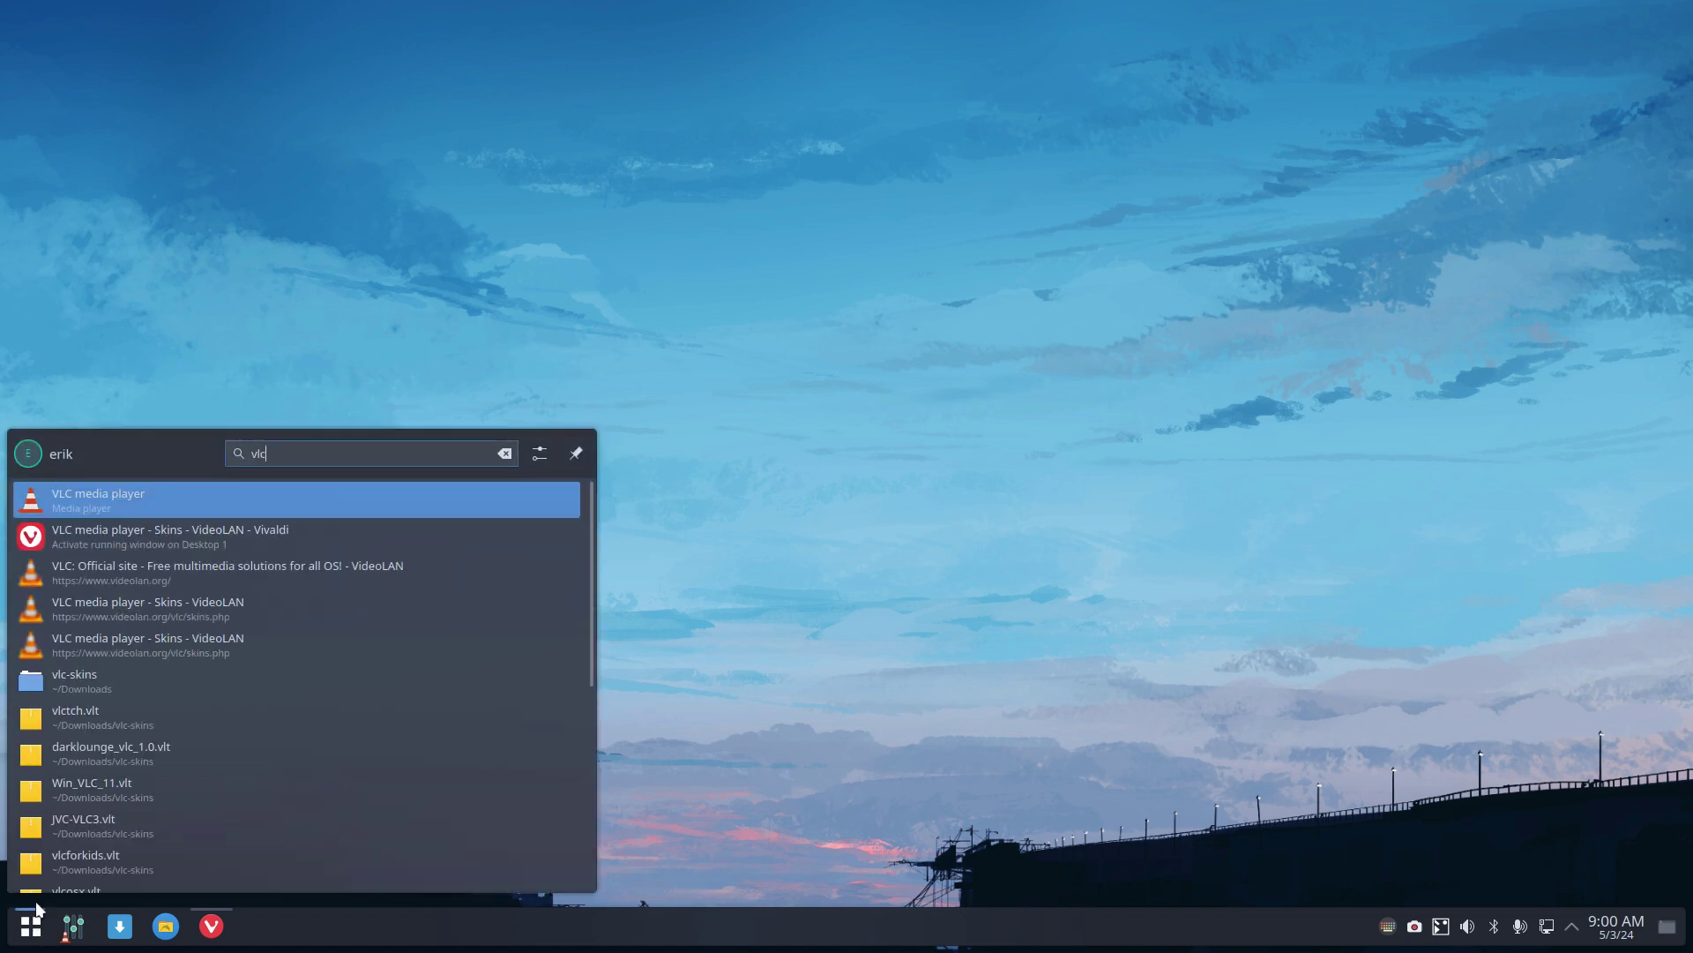
key(Return)
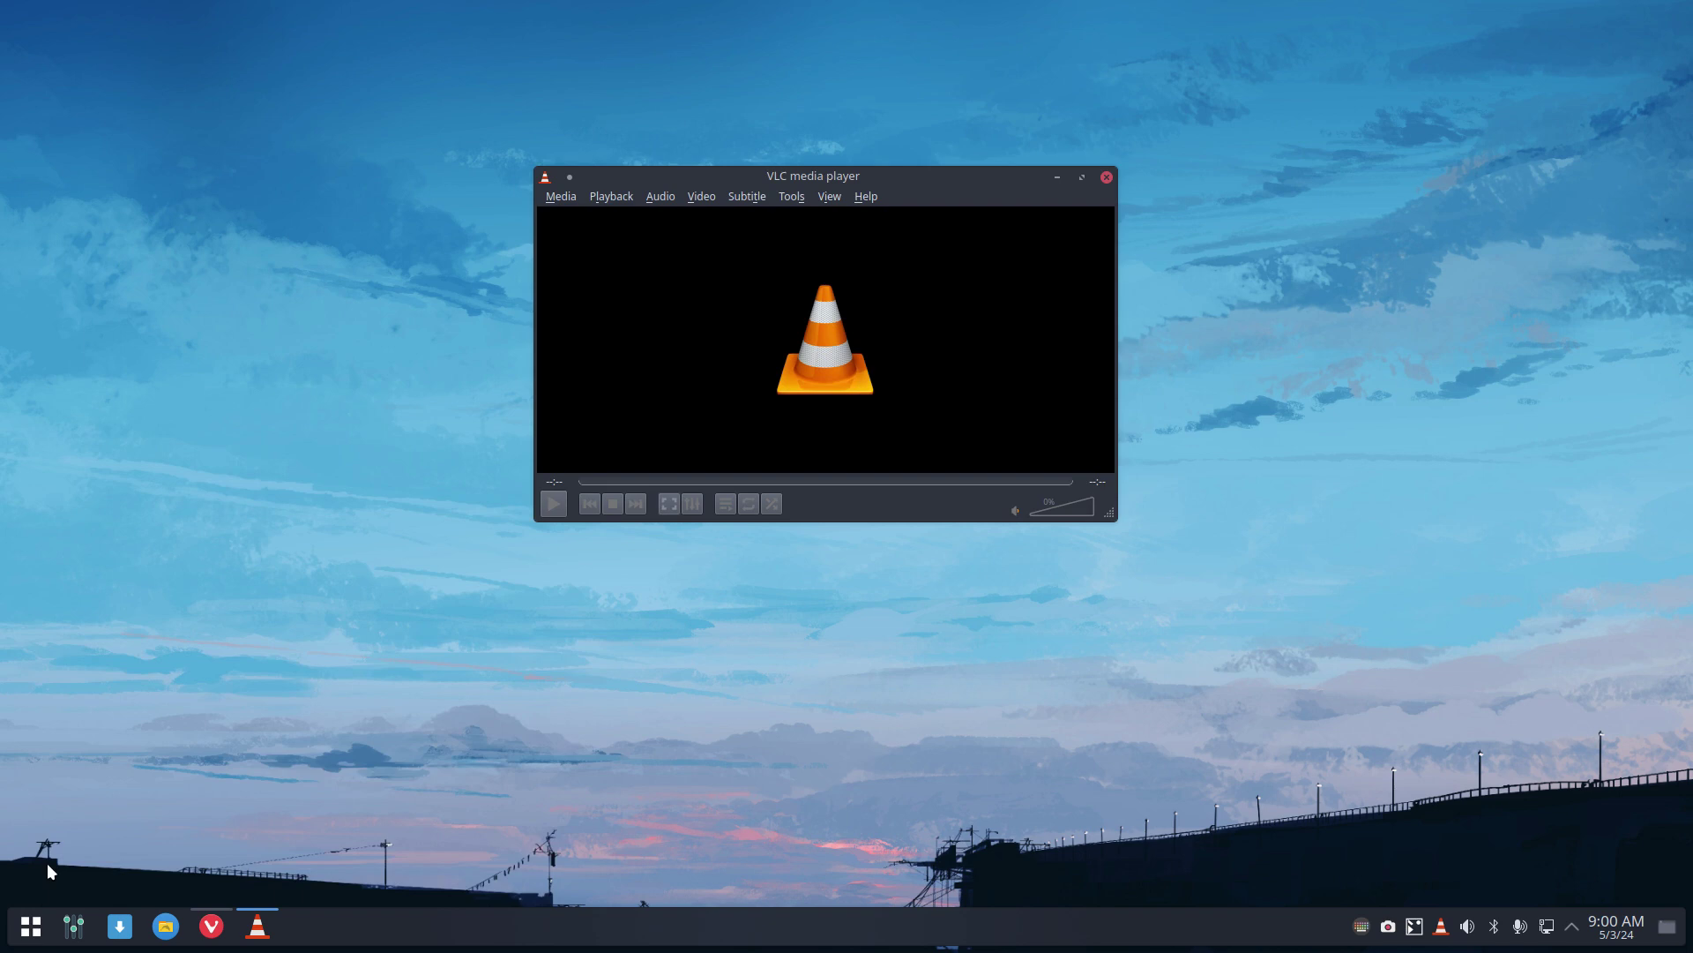